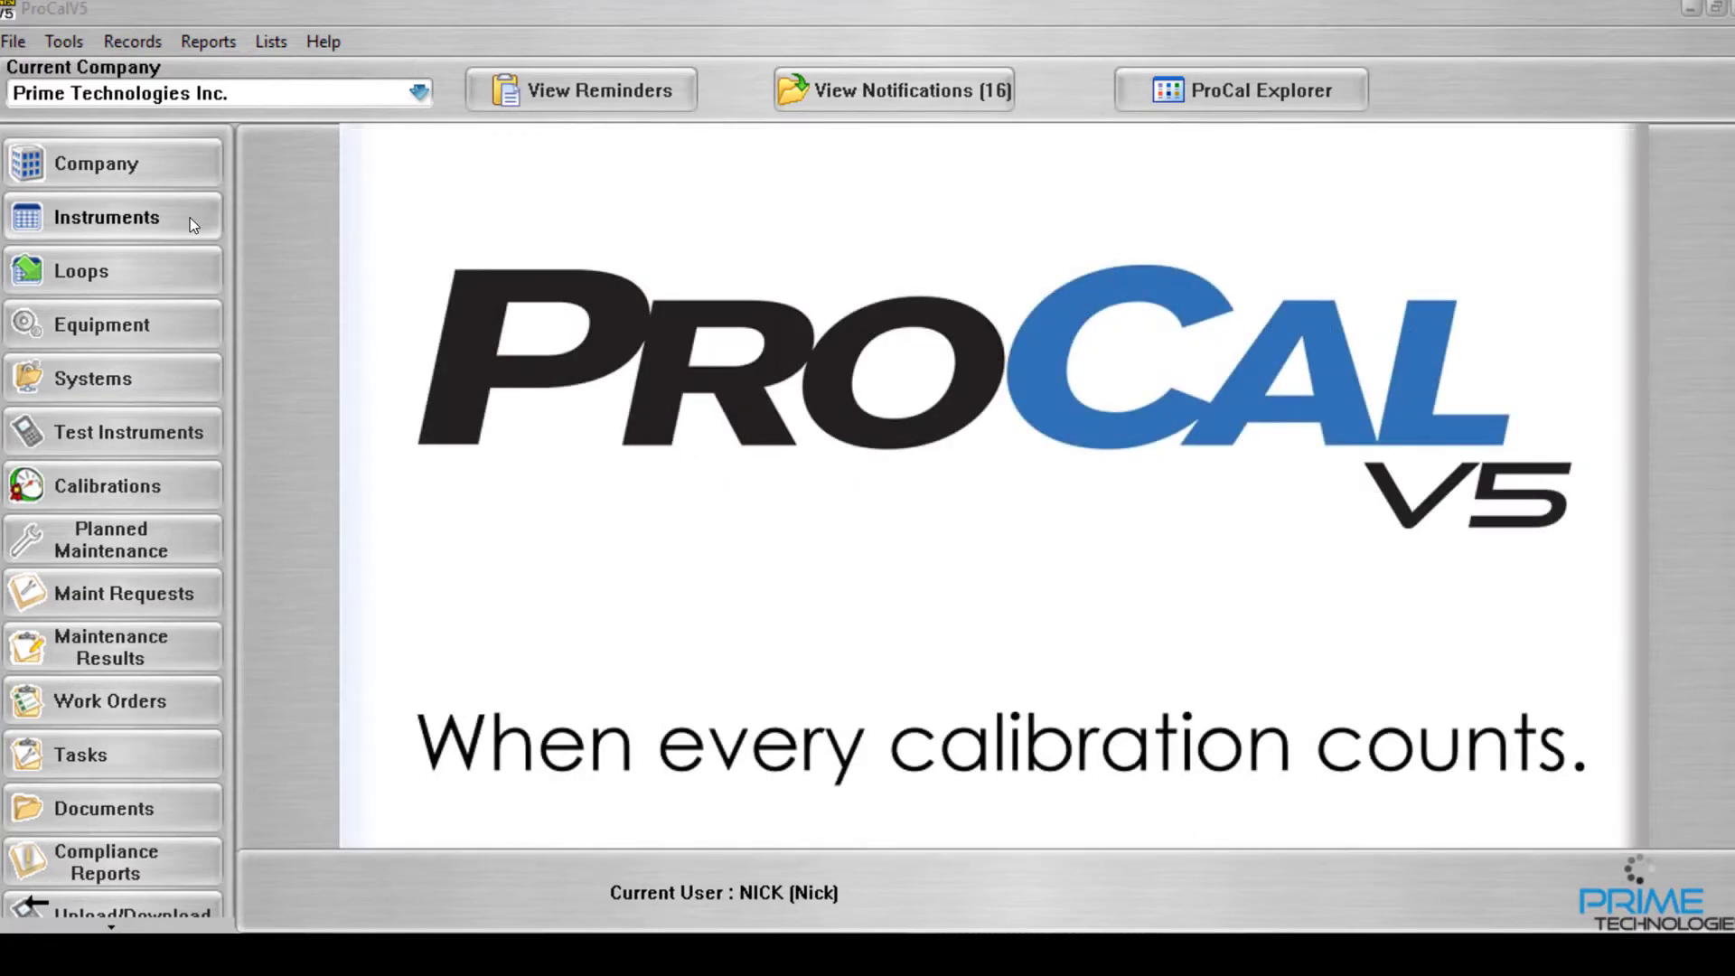
# - Add a second test point group to TTP0057 named 'Uncertainty Budget Calculation', with that test type
pyautogui.click(193, 224)
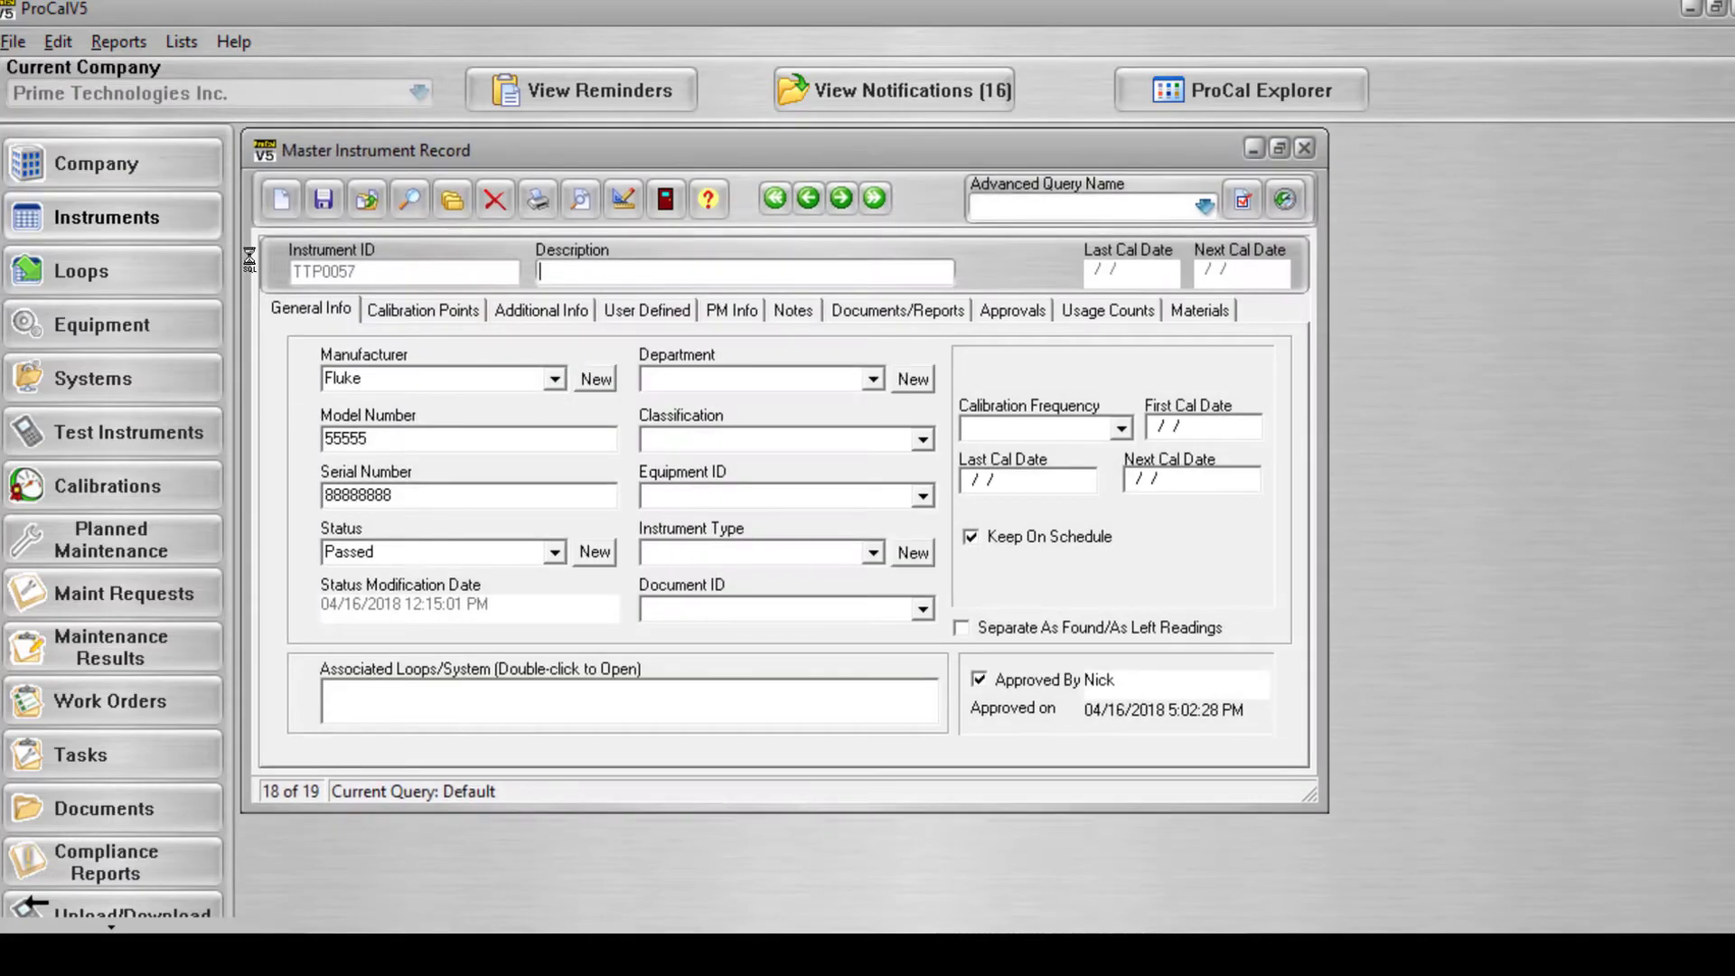
pyautogui.click(424, 311)
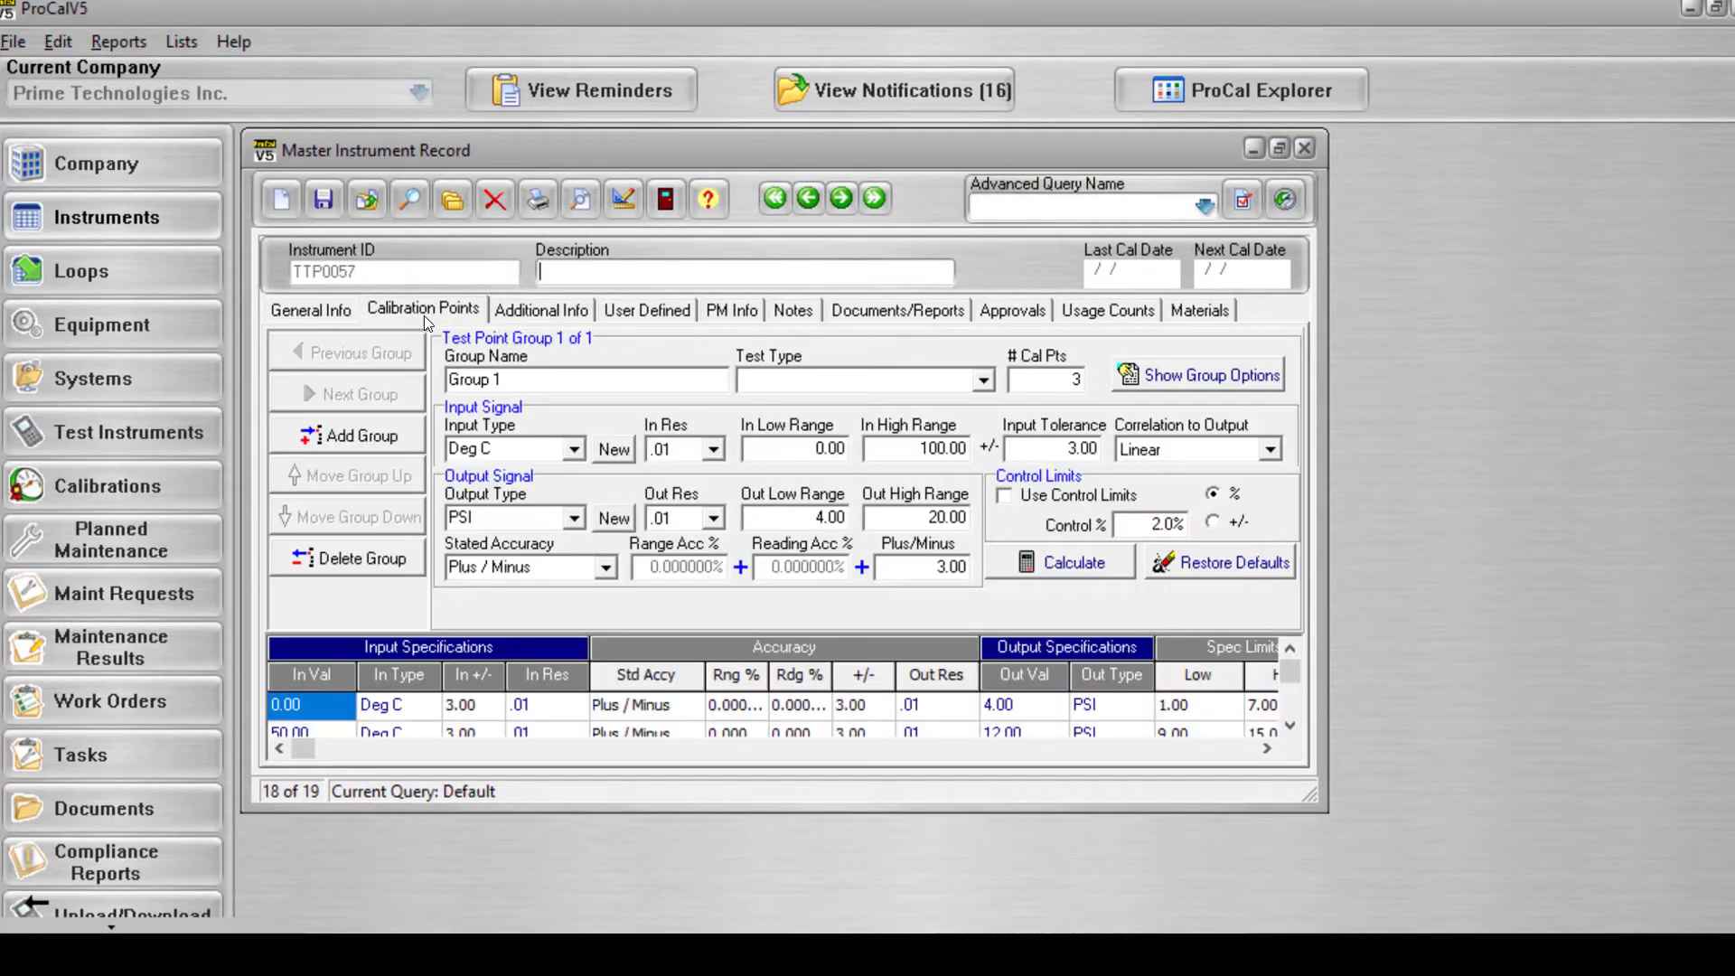
pyautogui.click(360, 440)
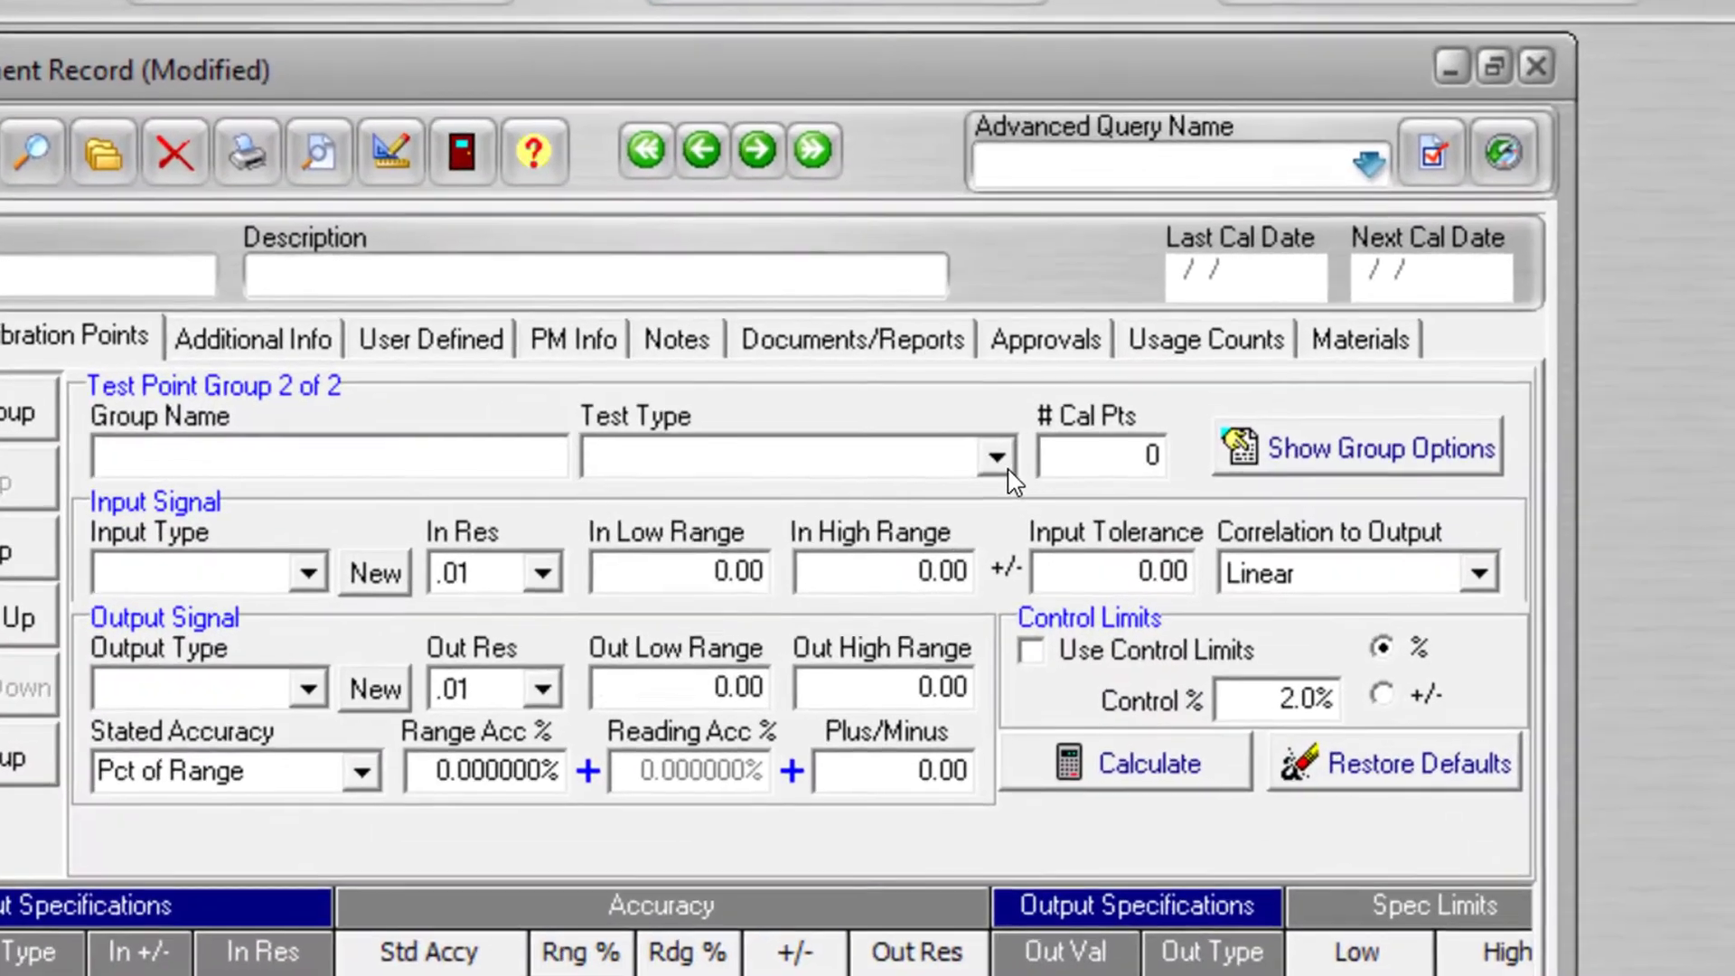
pyautogui.click(997, 457)
pyautogui.click(777, 685)
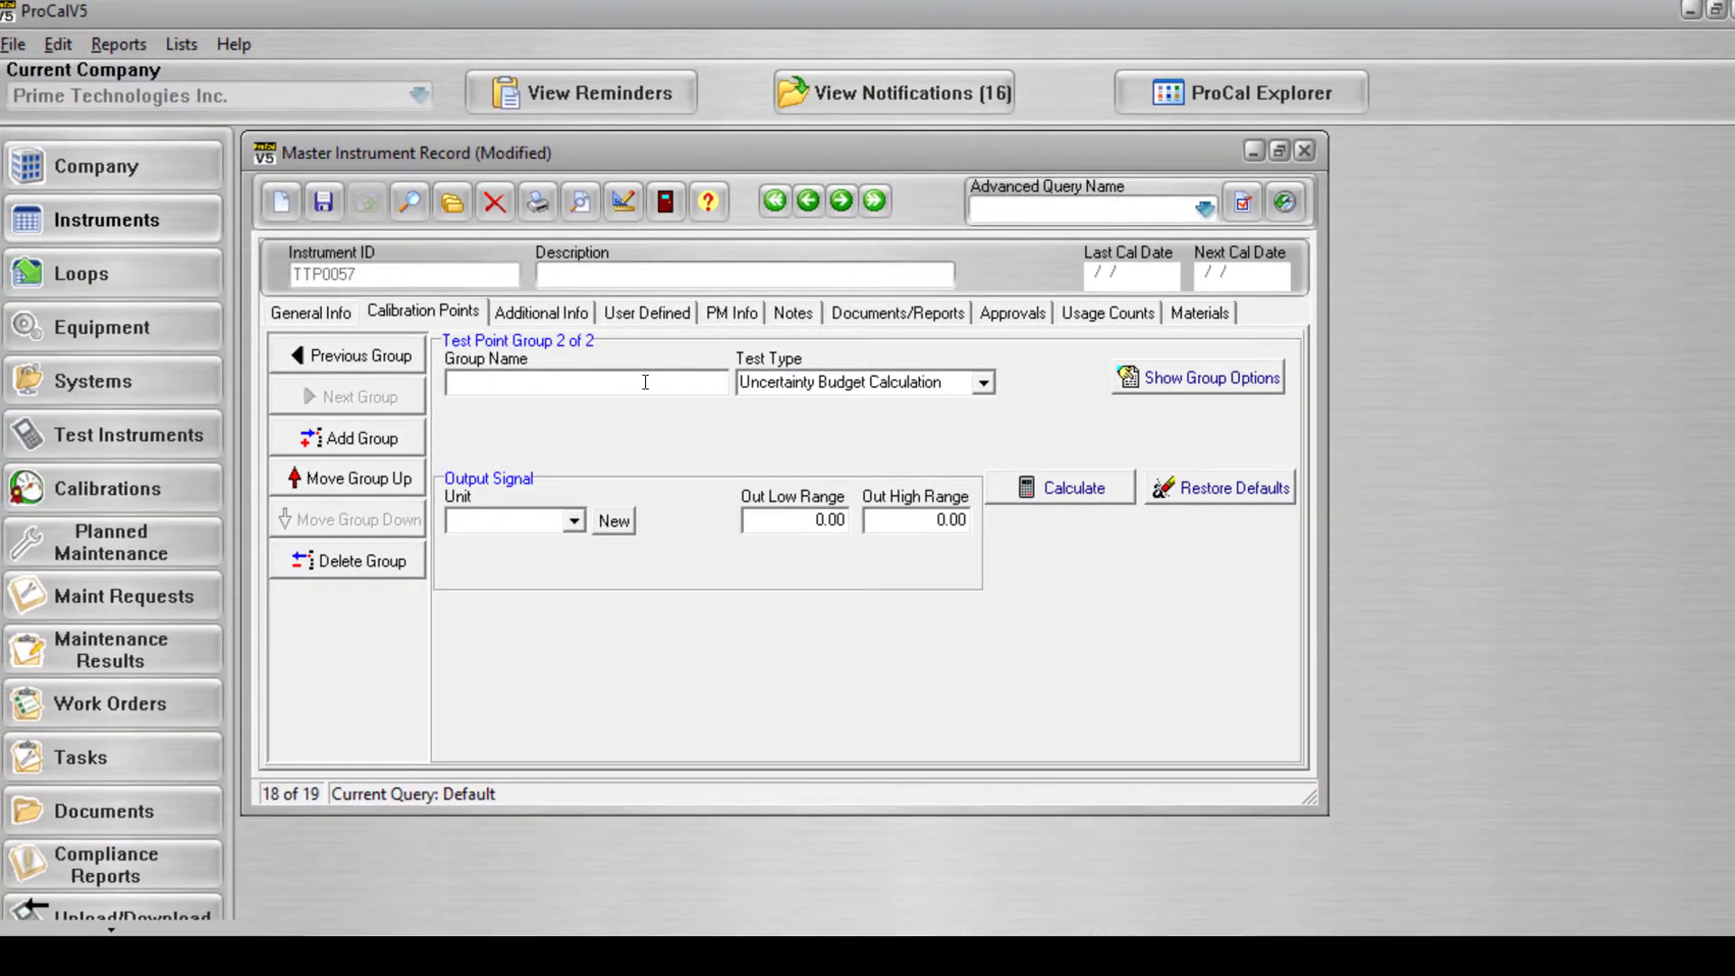
pyautogui.write('Uncertainty Budget Calculation')
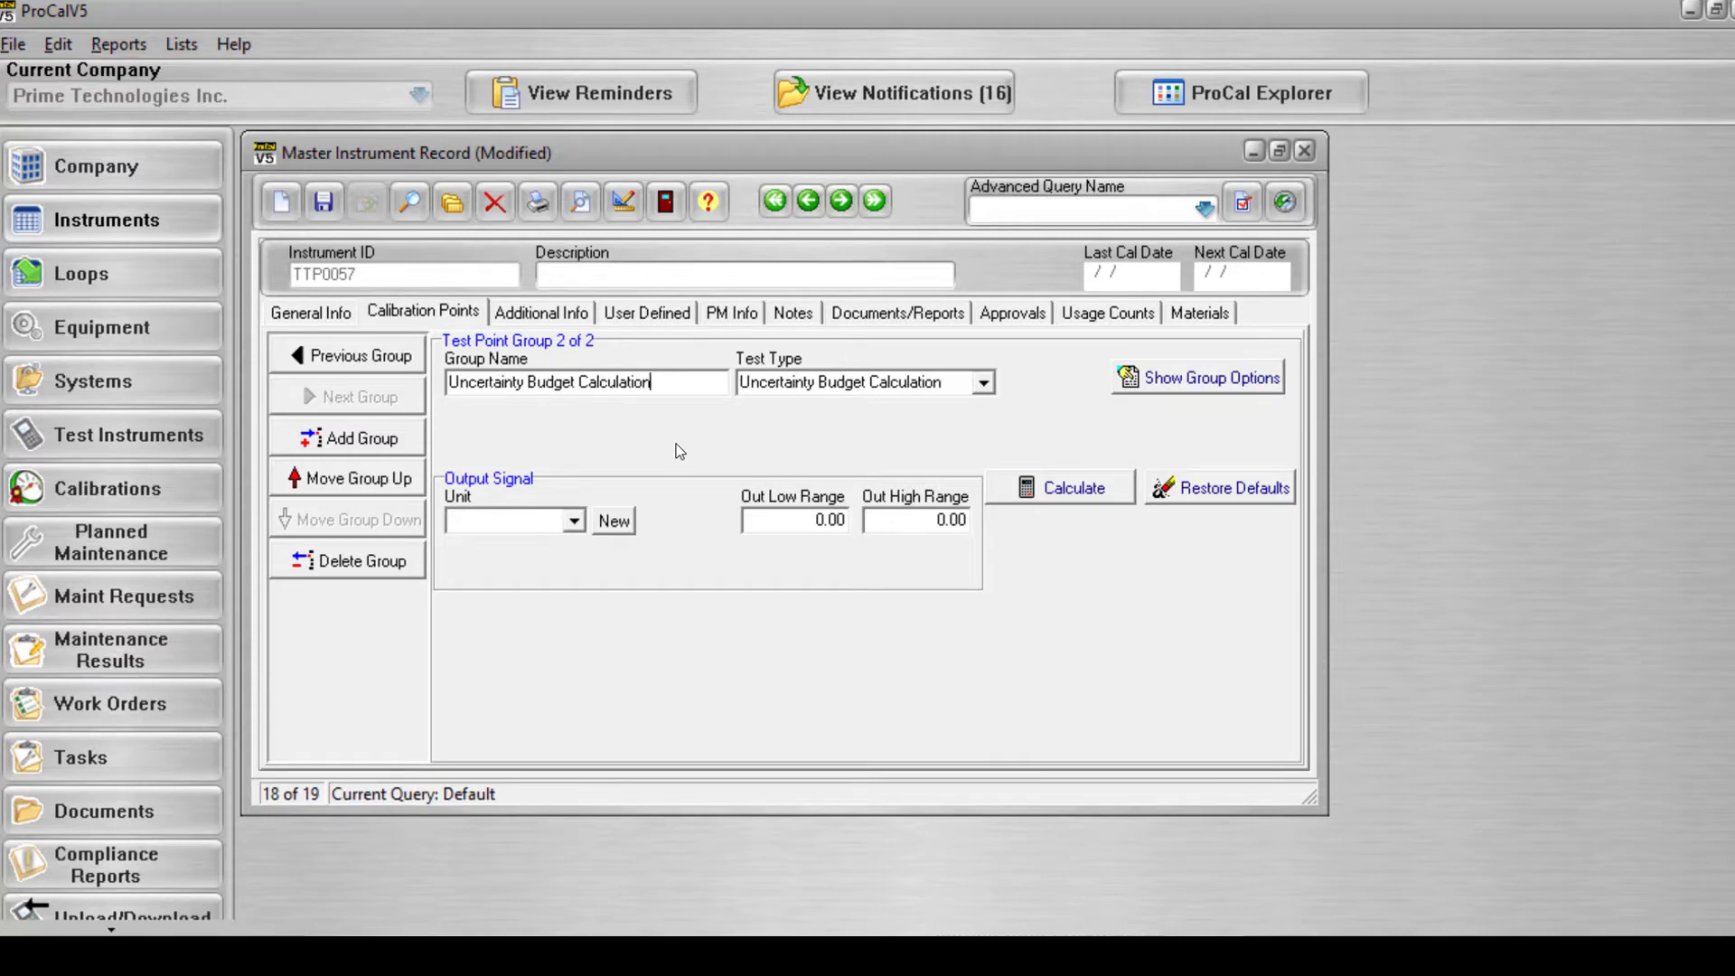
# - Set the group's output unit to PSI, coverage factor (k) to 2 and significant figures to 3
pyautogui.click(576, 523)
pyautogui.click(492, 654)
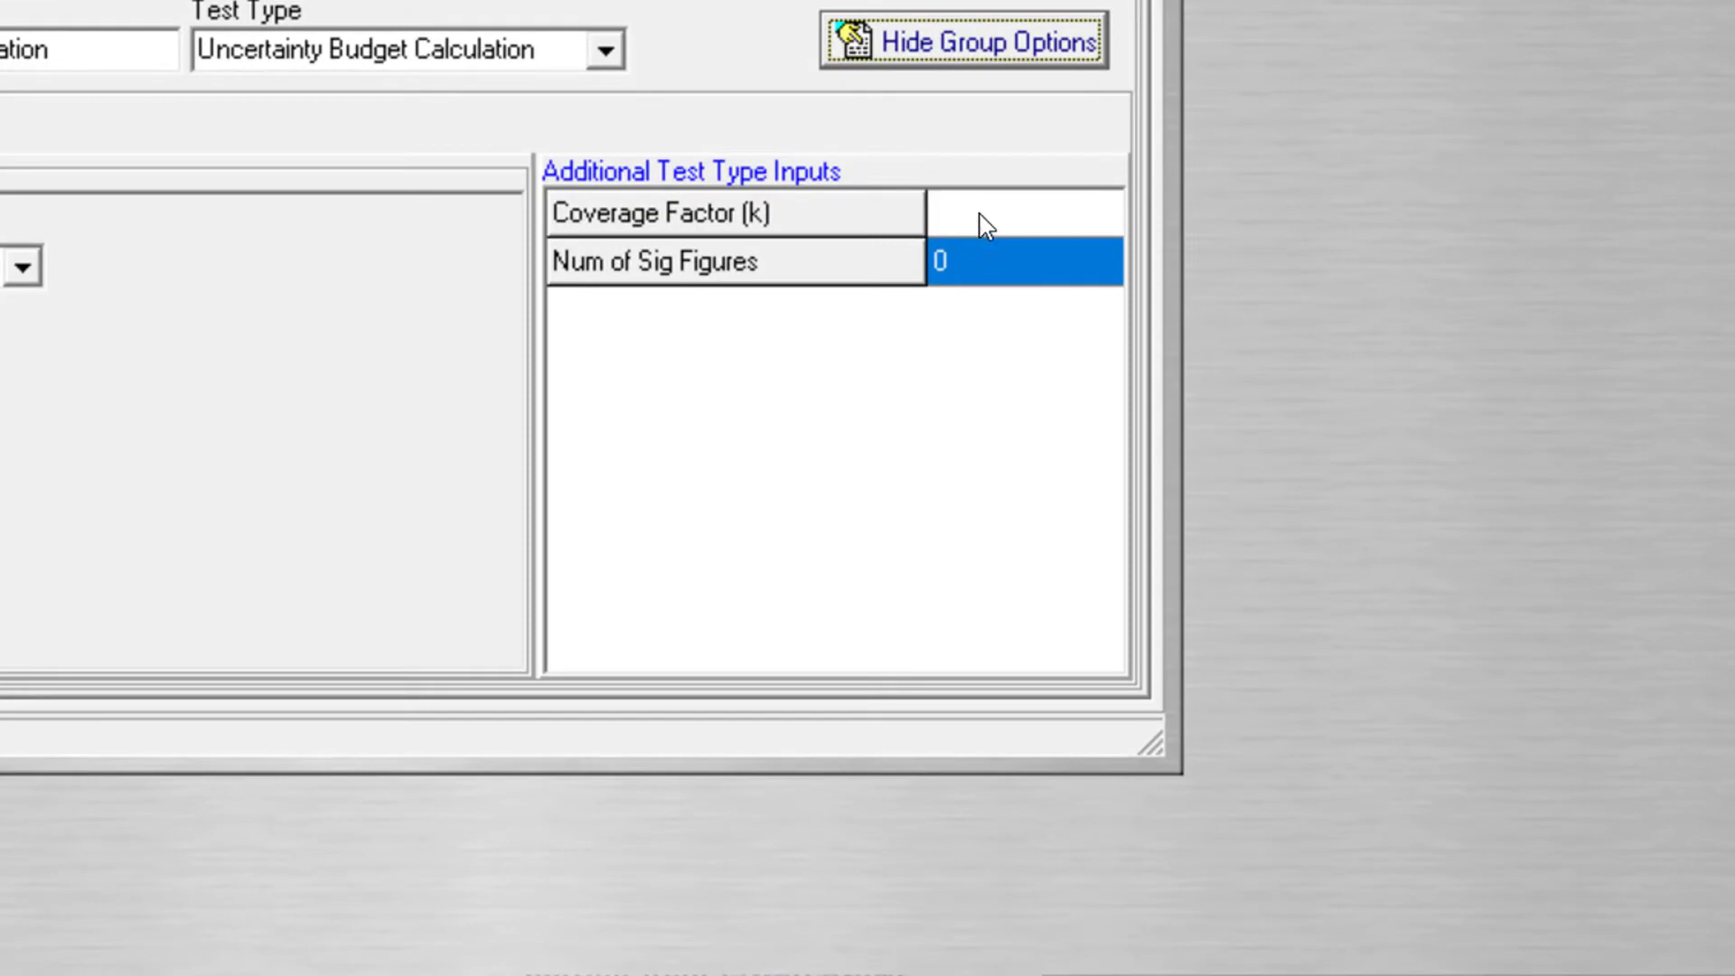
pyautogui.click(1200, 480)
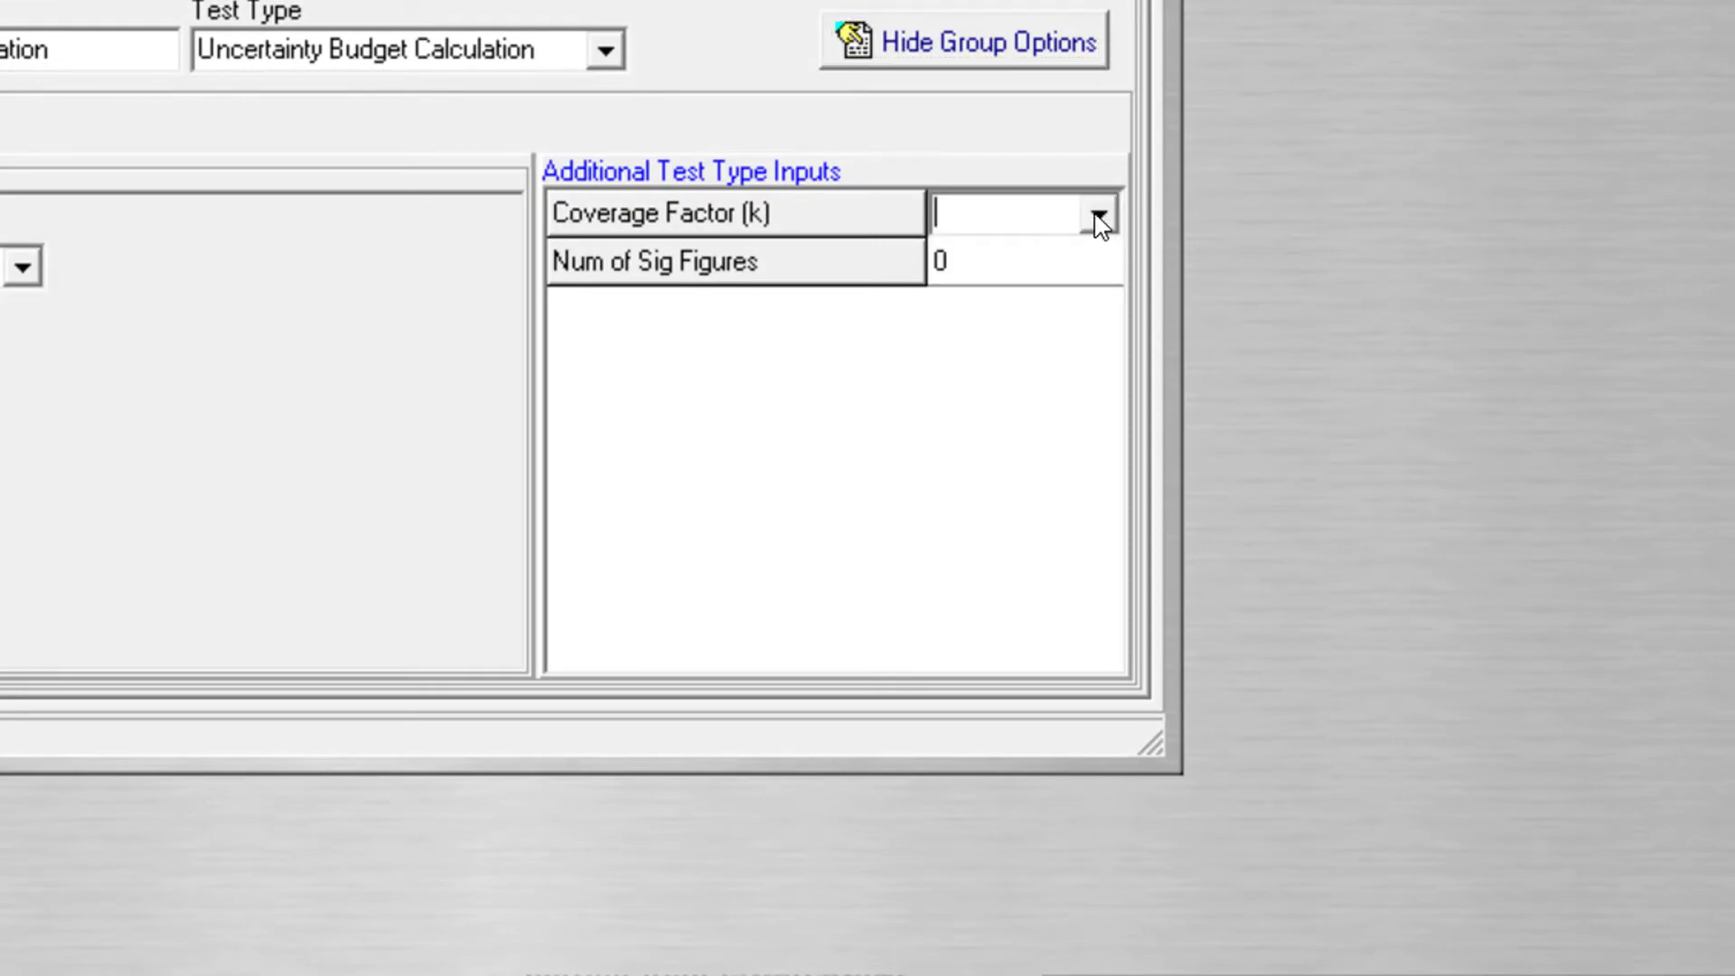
pyautogui.click(1098, 217)
pyautogui.click(941, 374)
pyautogui.click(977, 273)
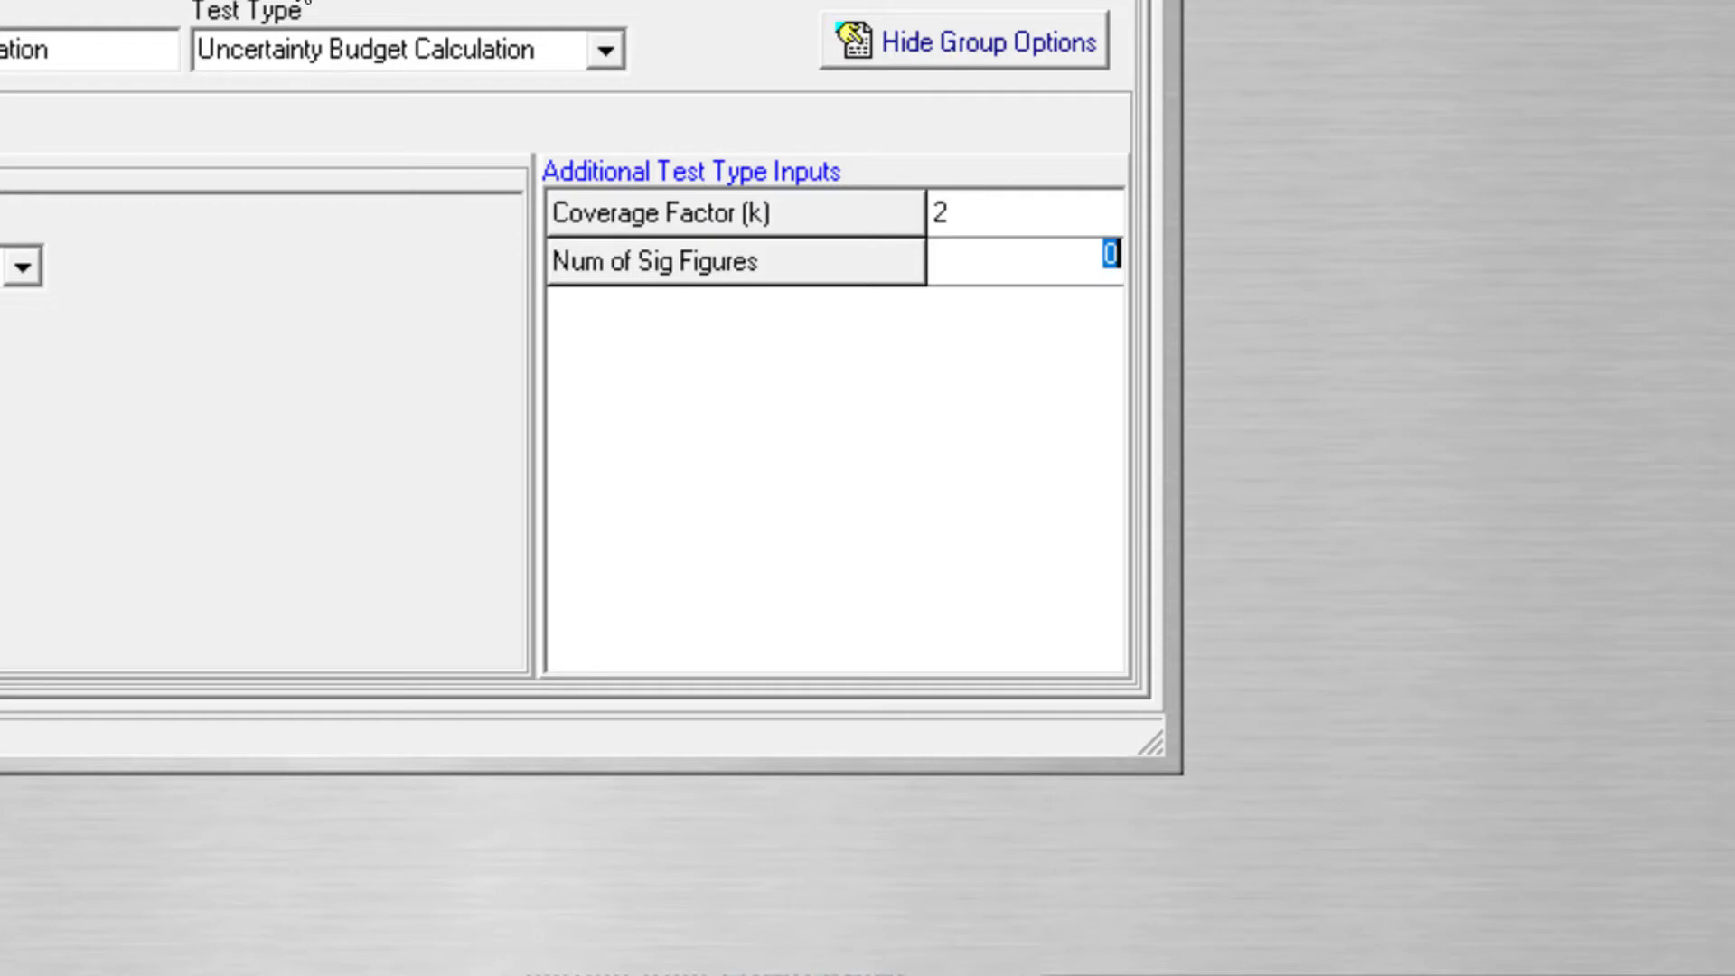
pyautogui.write('3')
pyautogui.click(967, 413)
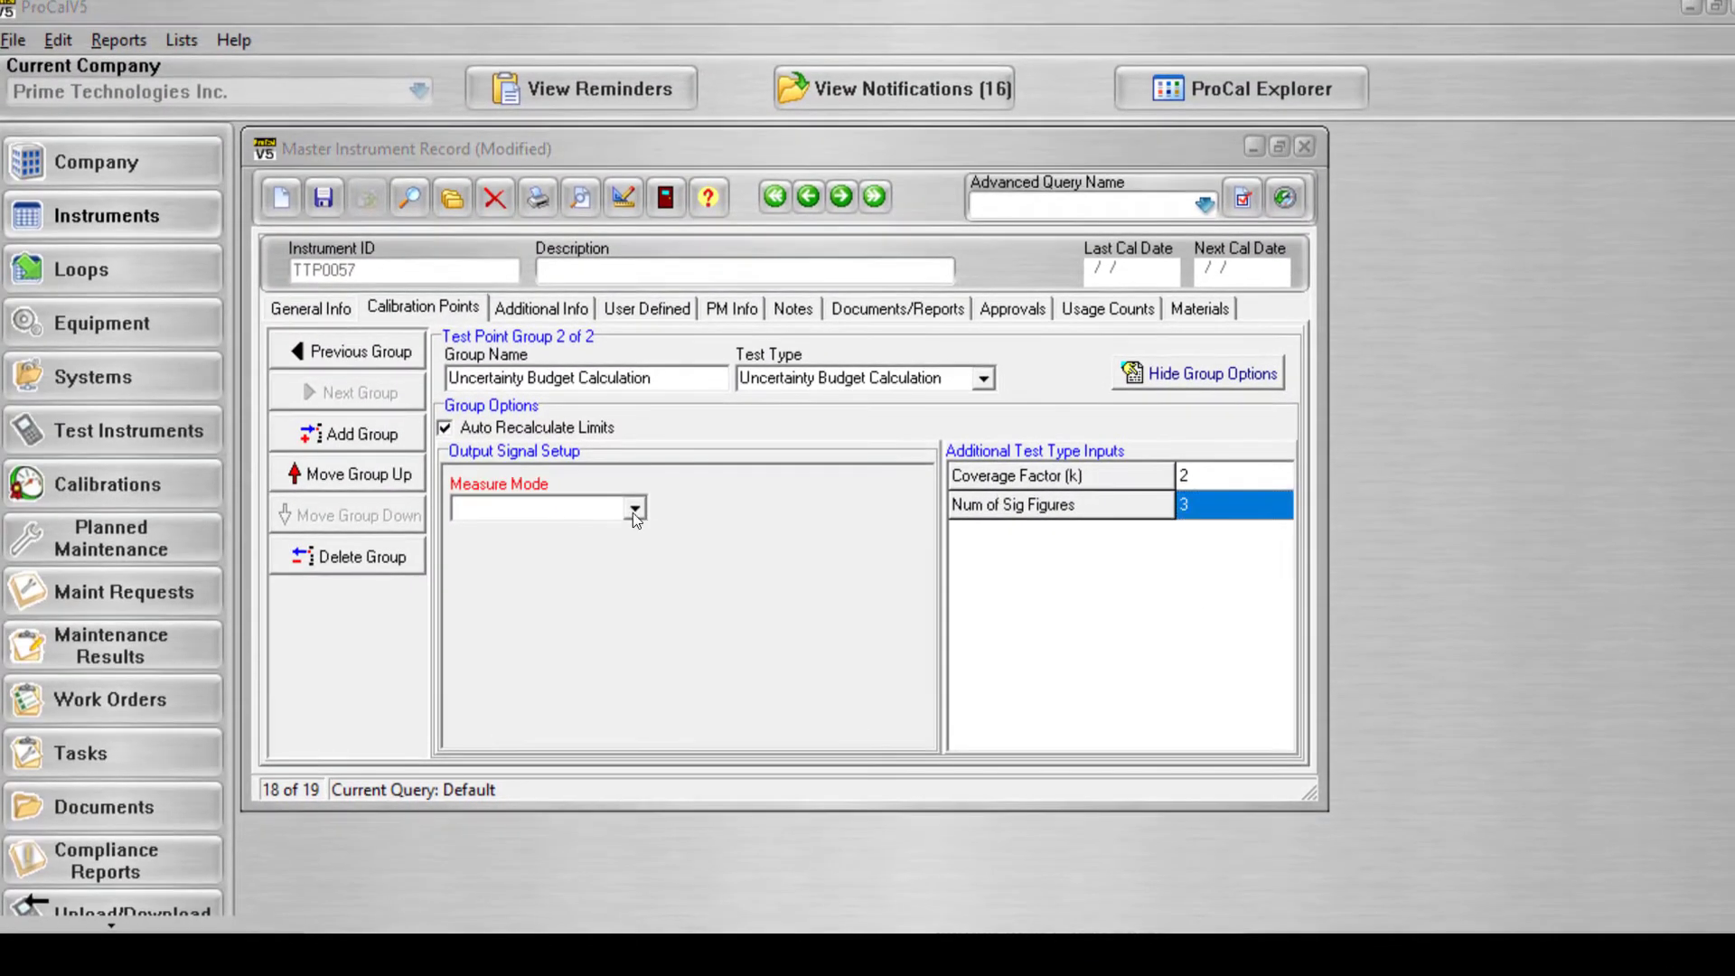
# - Set measure mode Pressure, reading method UEV On, unit type Normal, damping on, and the min/max display
pyautogui.click(635, 508)
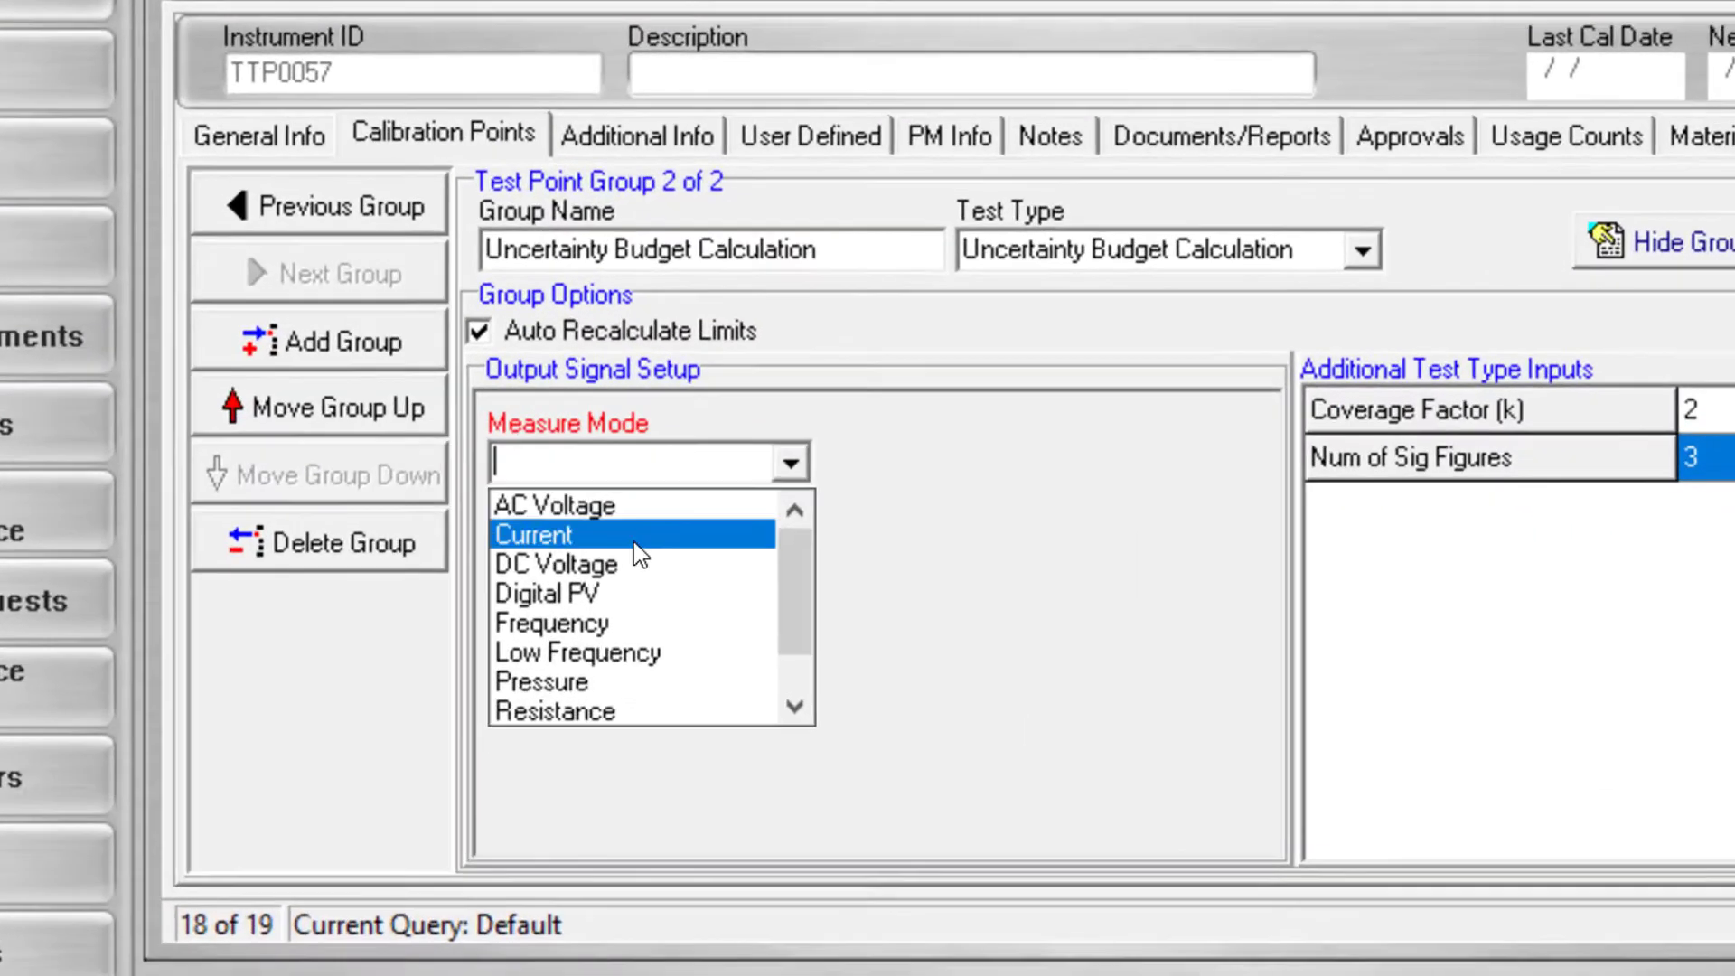
pyautogui.click(542, 681)
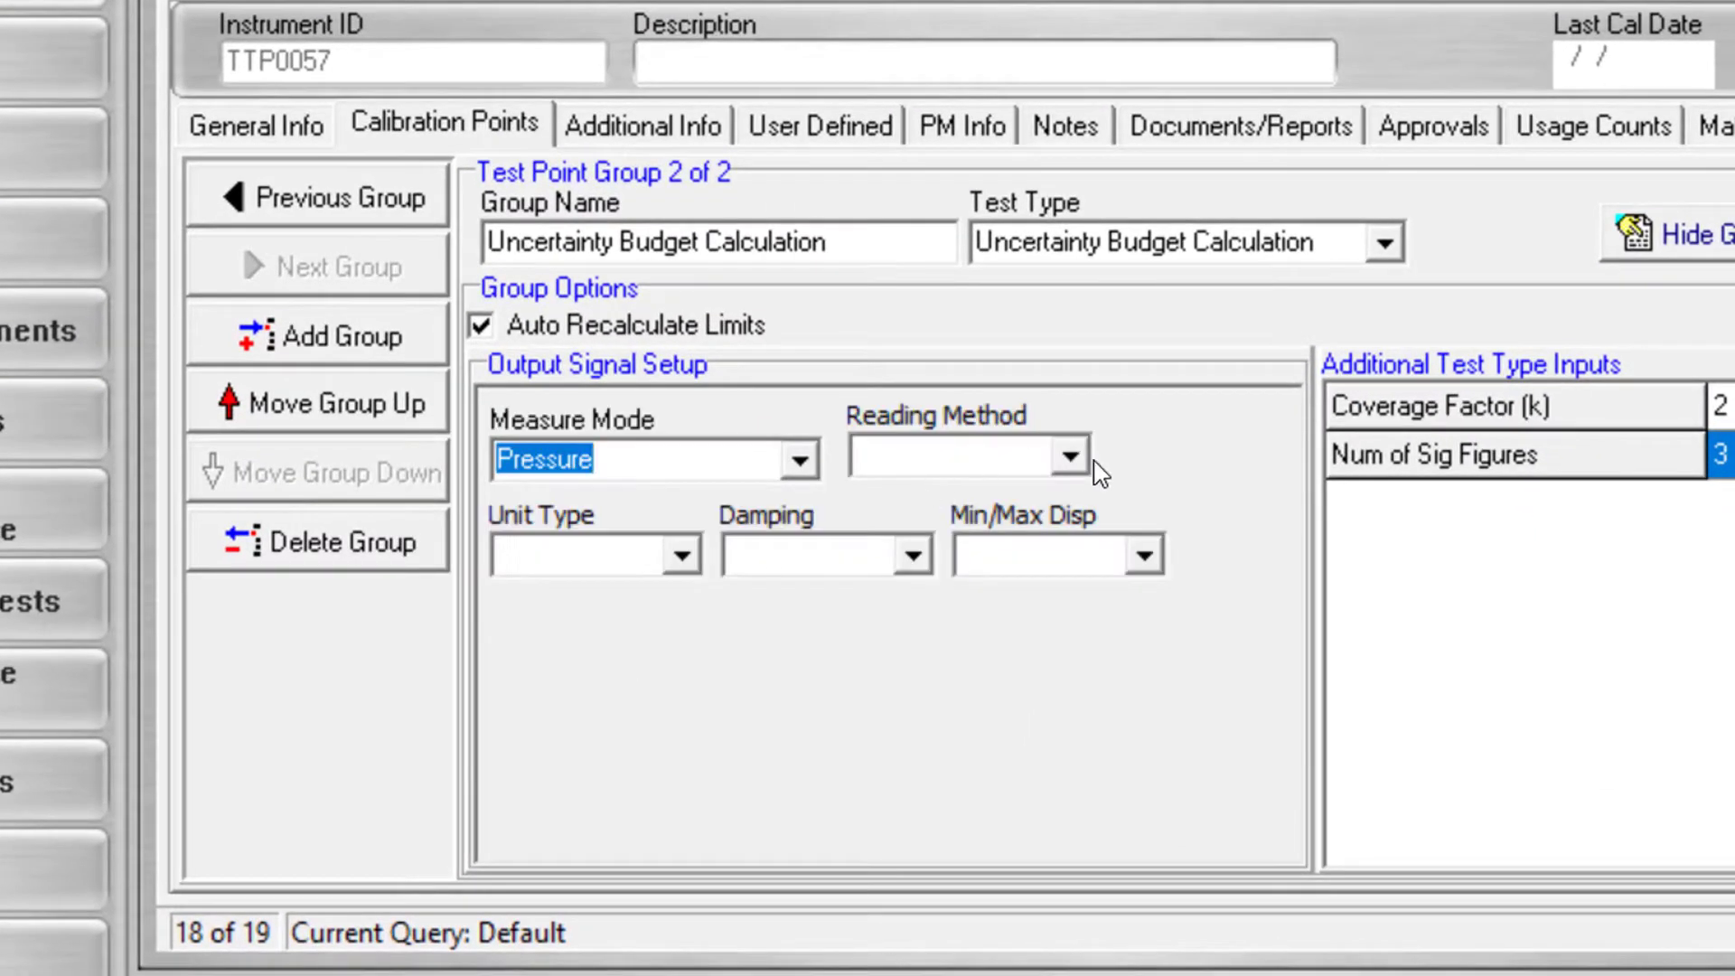
pyautogui.click(1054, 458)
pyautogui.click(898, 531)
pyautogui.click(683, 556)
pyautogui.click(538, 624)
pyautogui.click(913, 556)
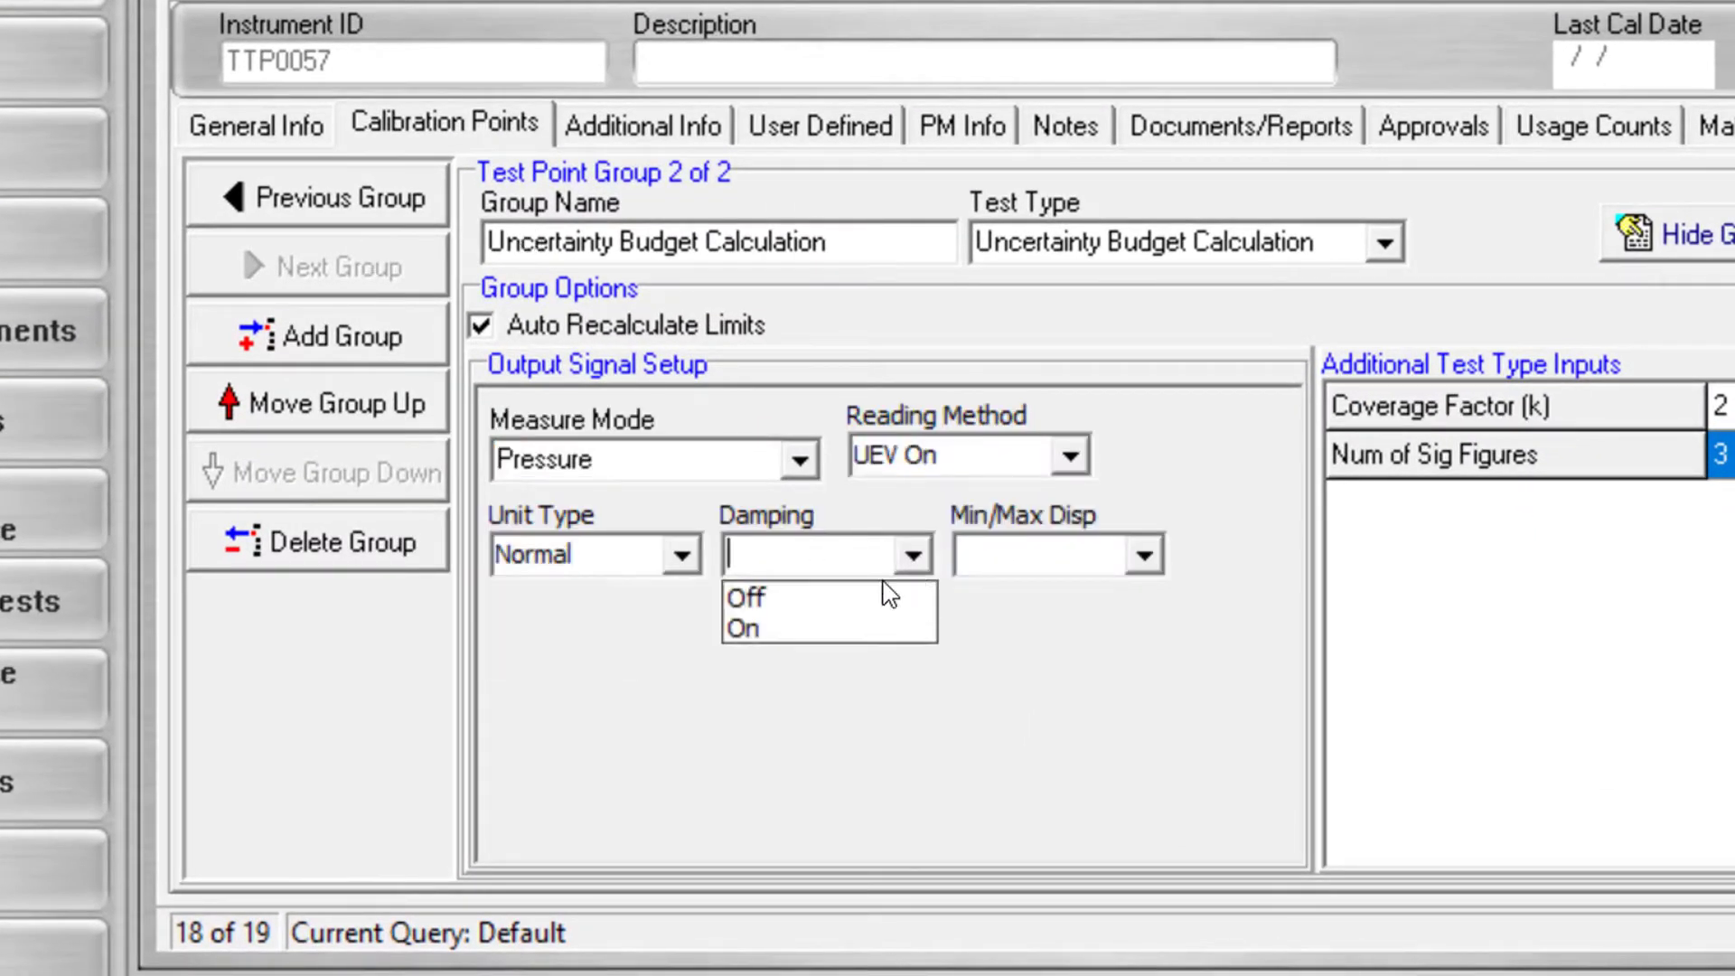
pyautogui.click(750, 627)
pyautogui.click(1144, 556)
pyautogui.click(1099, 599)
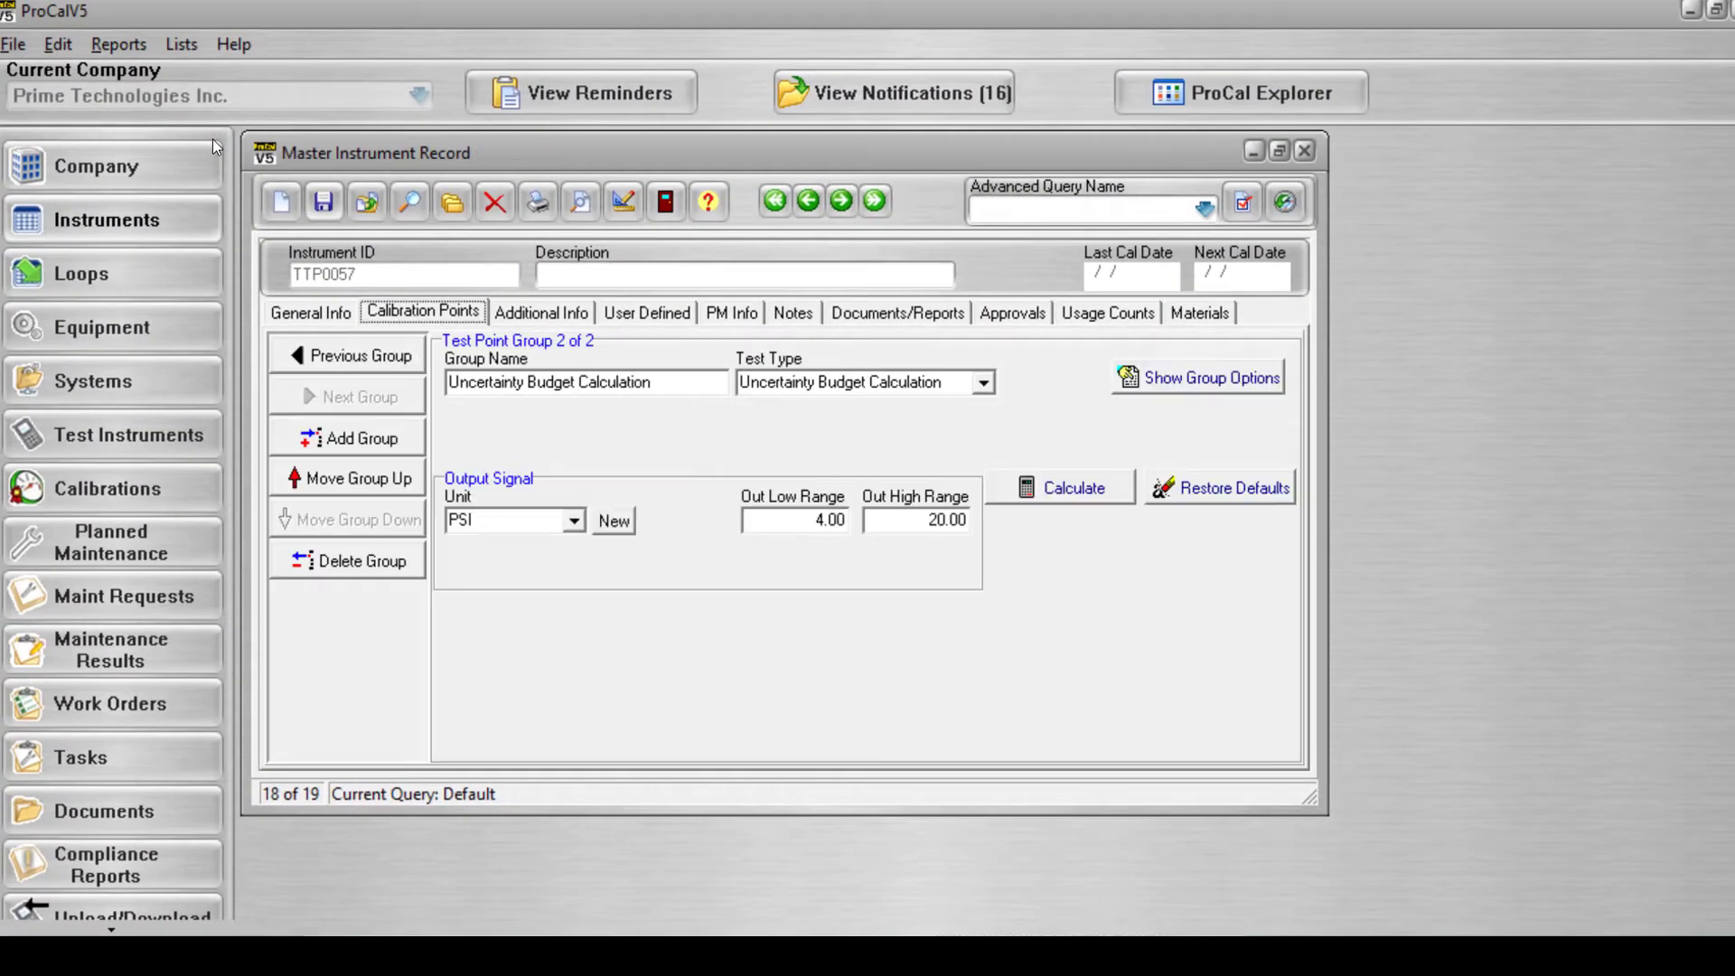
# - Save the instrument record and start a new calibration for TTP0057
pyautogui.click(323, 201)
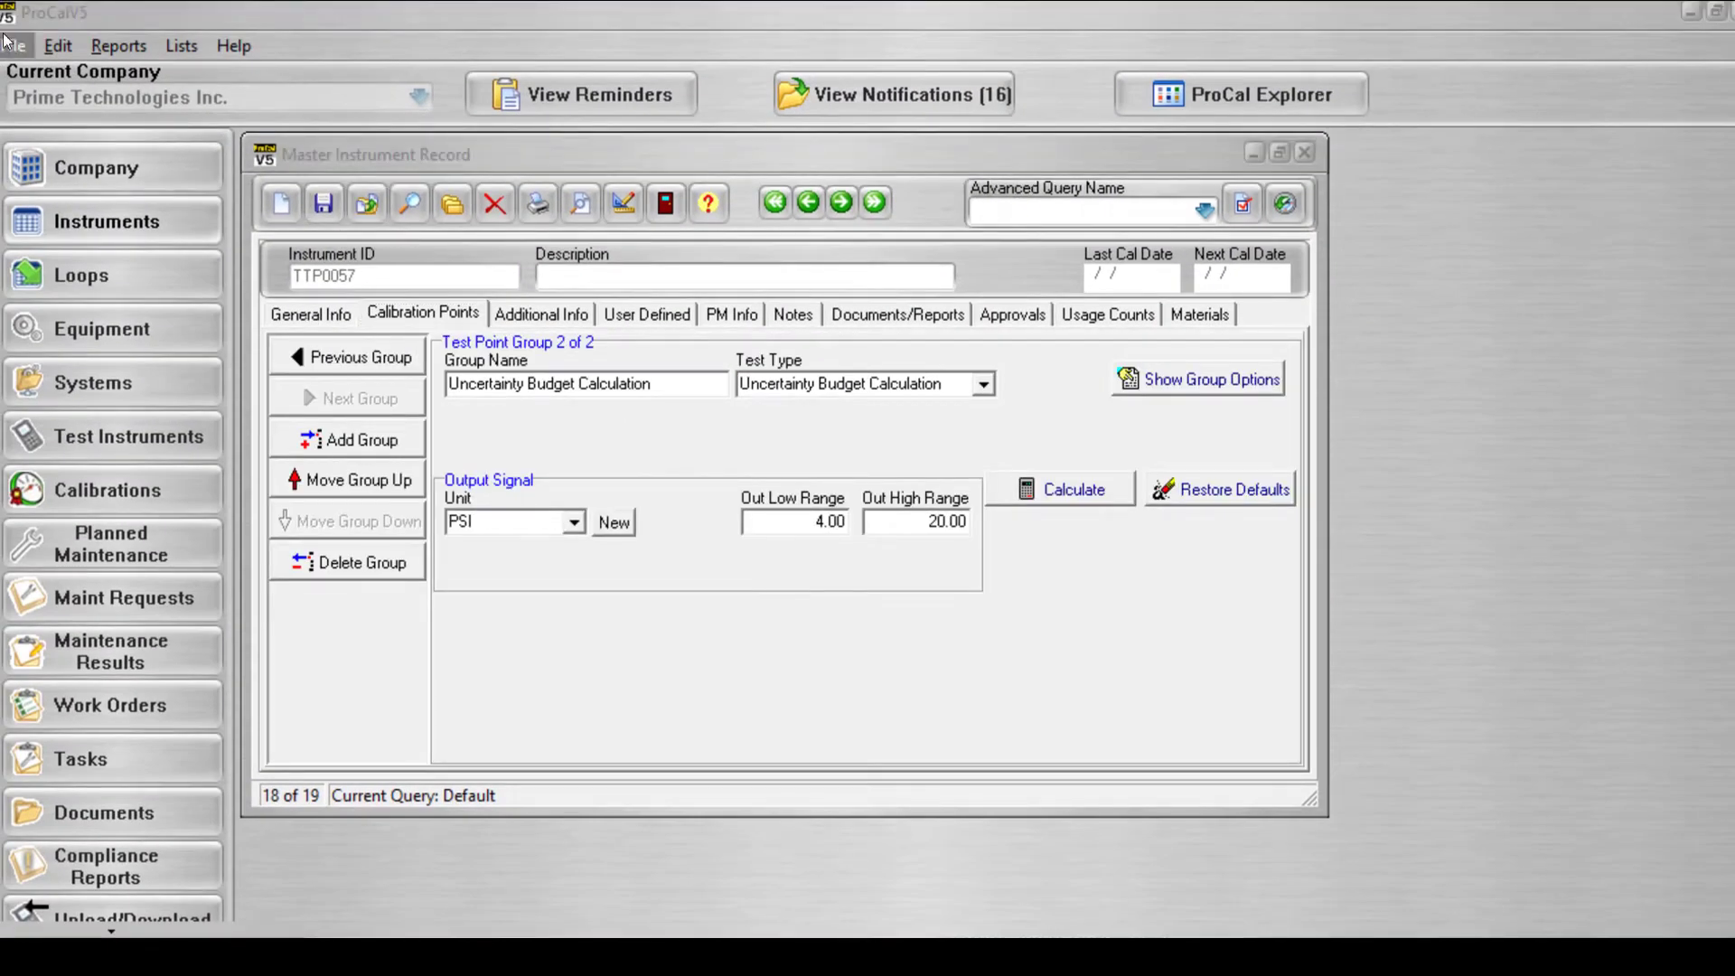
pyautogui.click(14, 45)
pyautogui.click(104, 361)
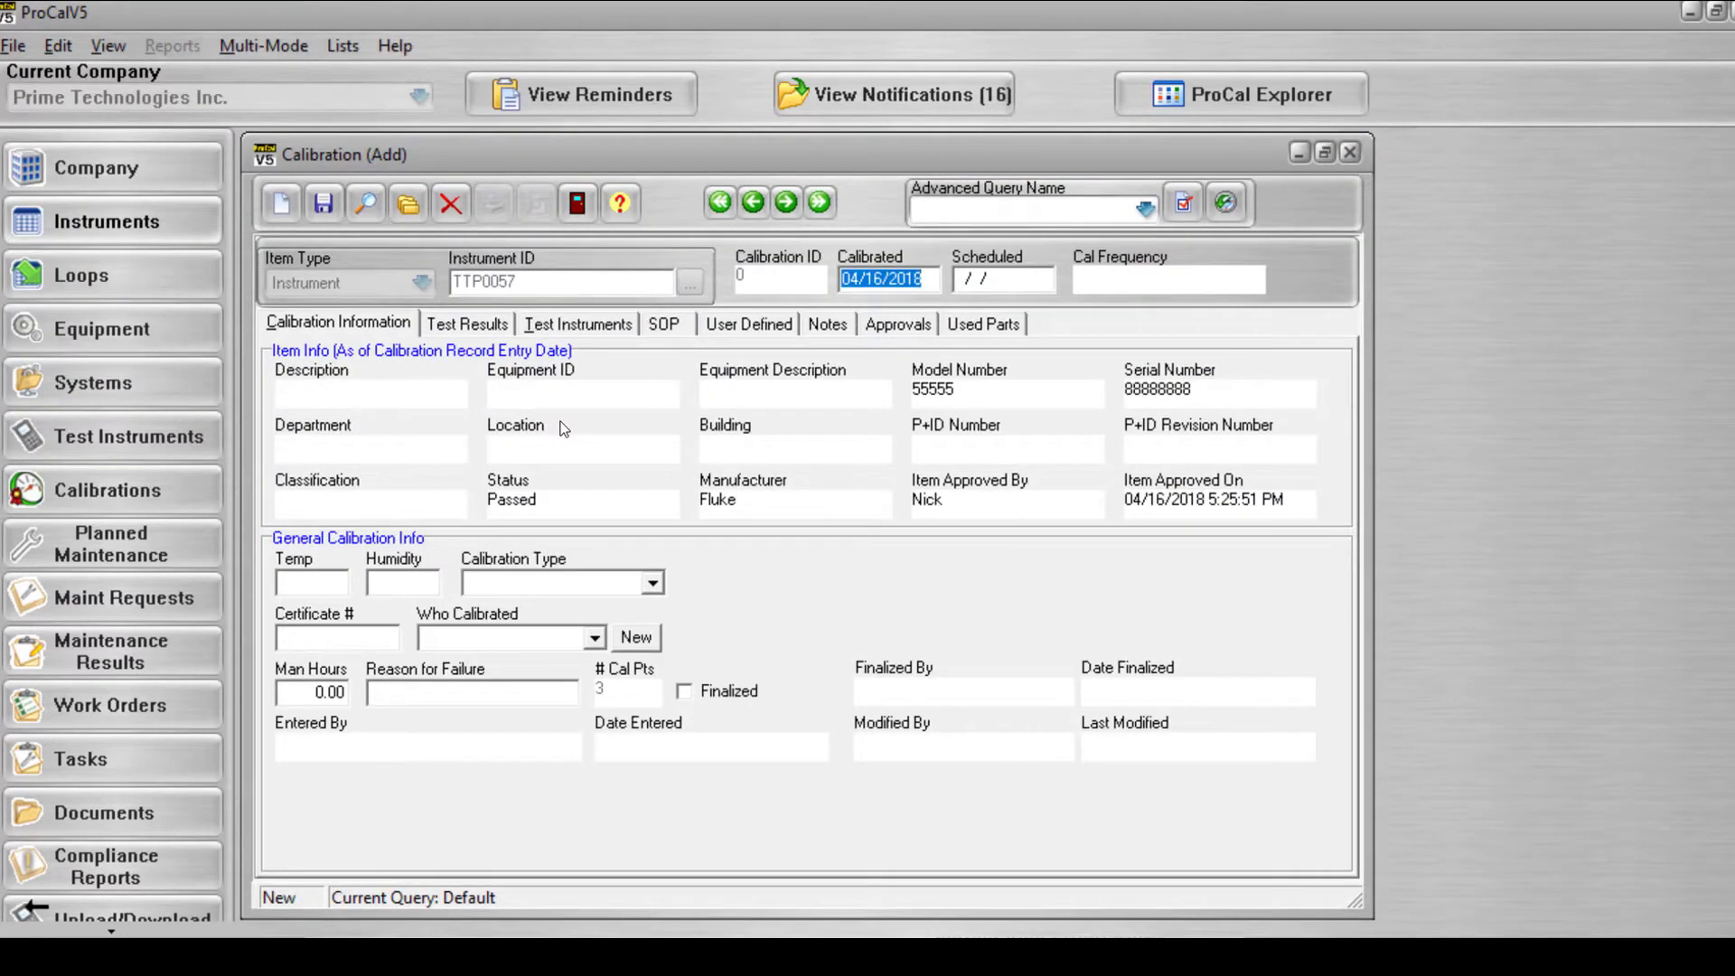
# - Show the new calibration's test results and advance to group 2, Uncertainty Budget Calculation
pyautogui.click(483, 327)
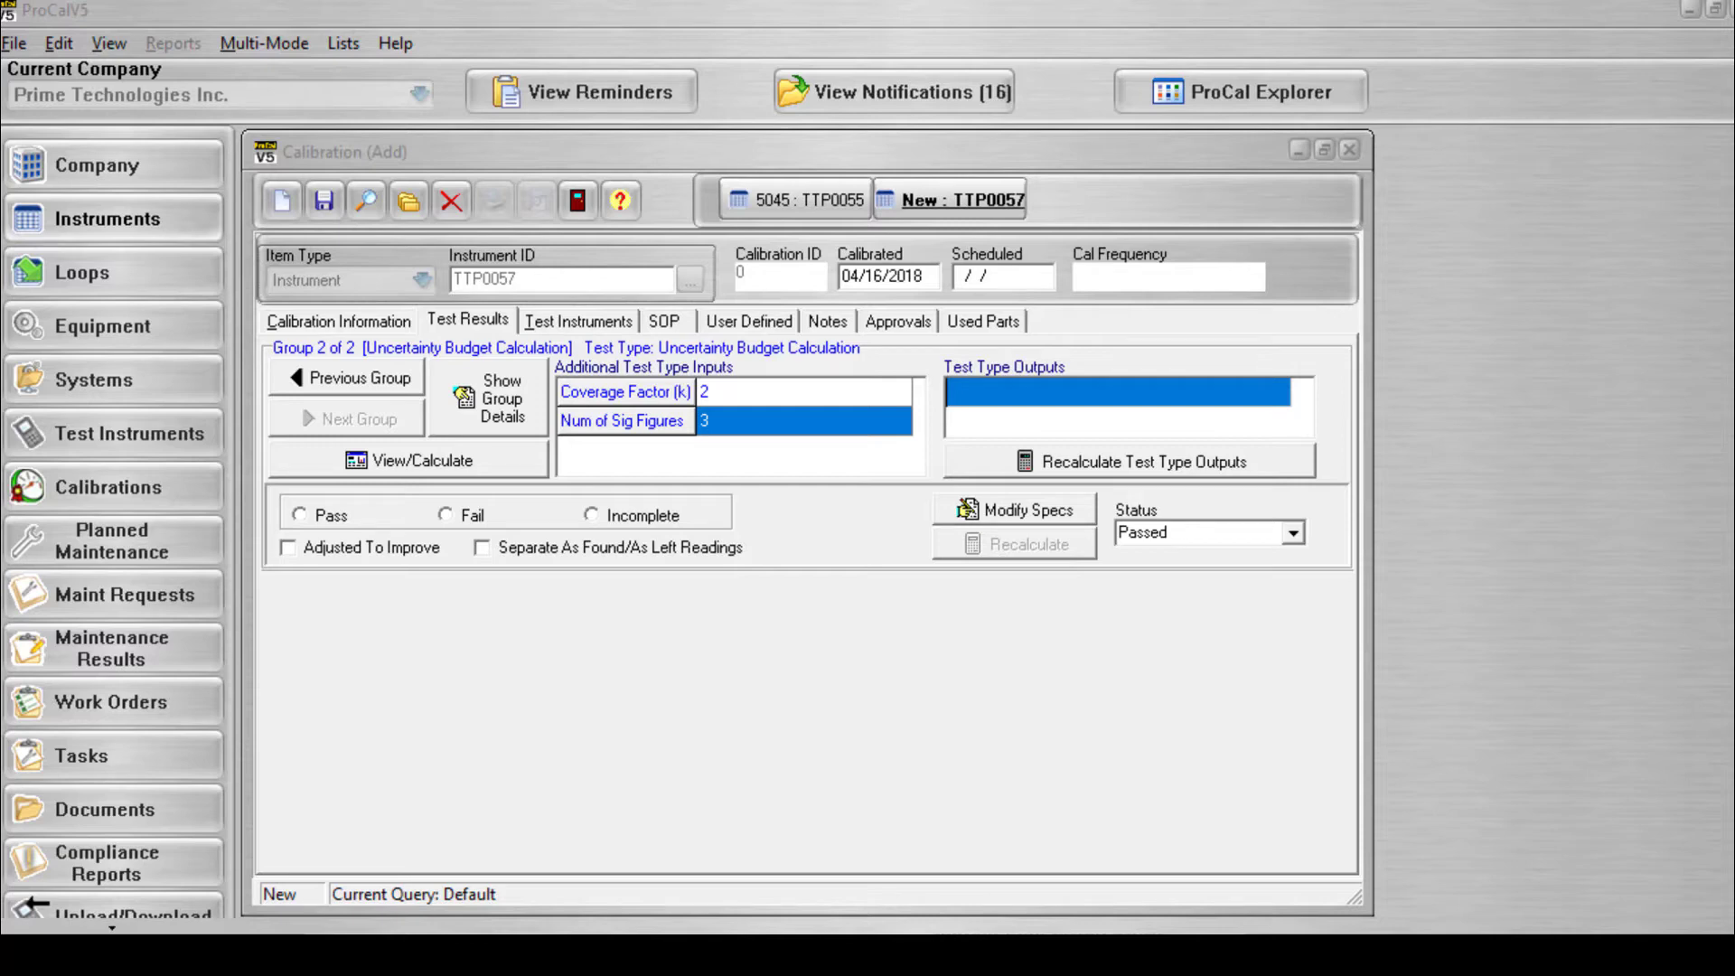
# - Open the group's uncertainty budget and set component distributions to Normal, 1s and Rectangular
pyautogui.click(333, 455)
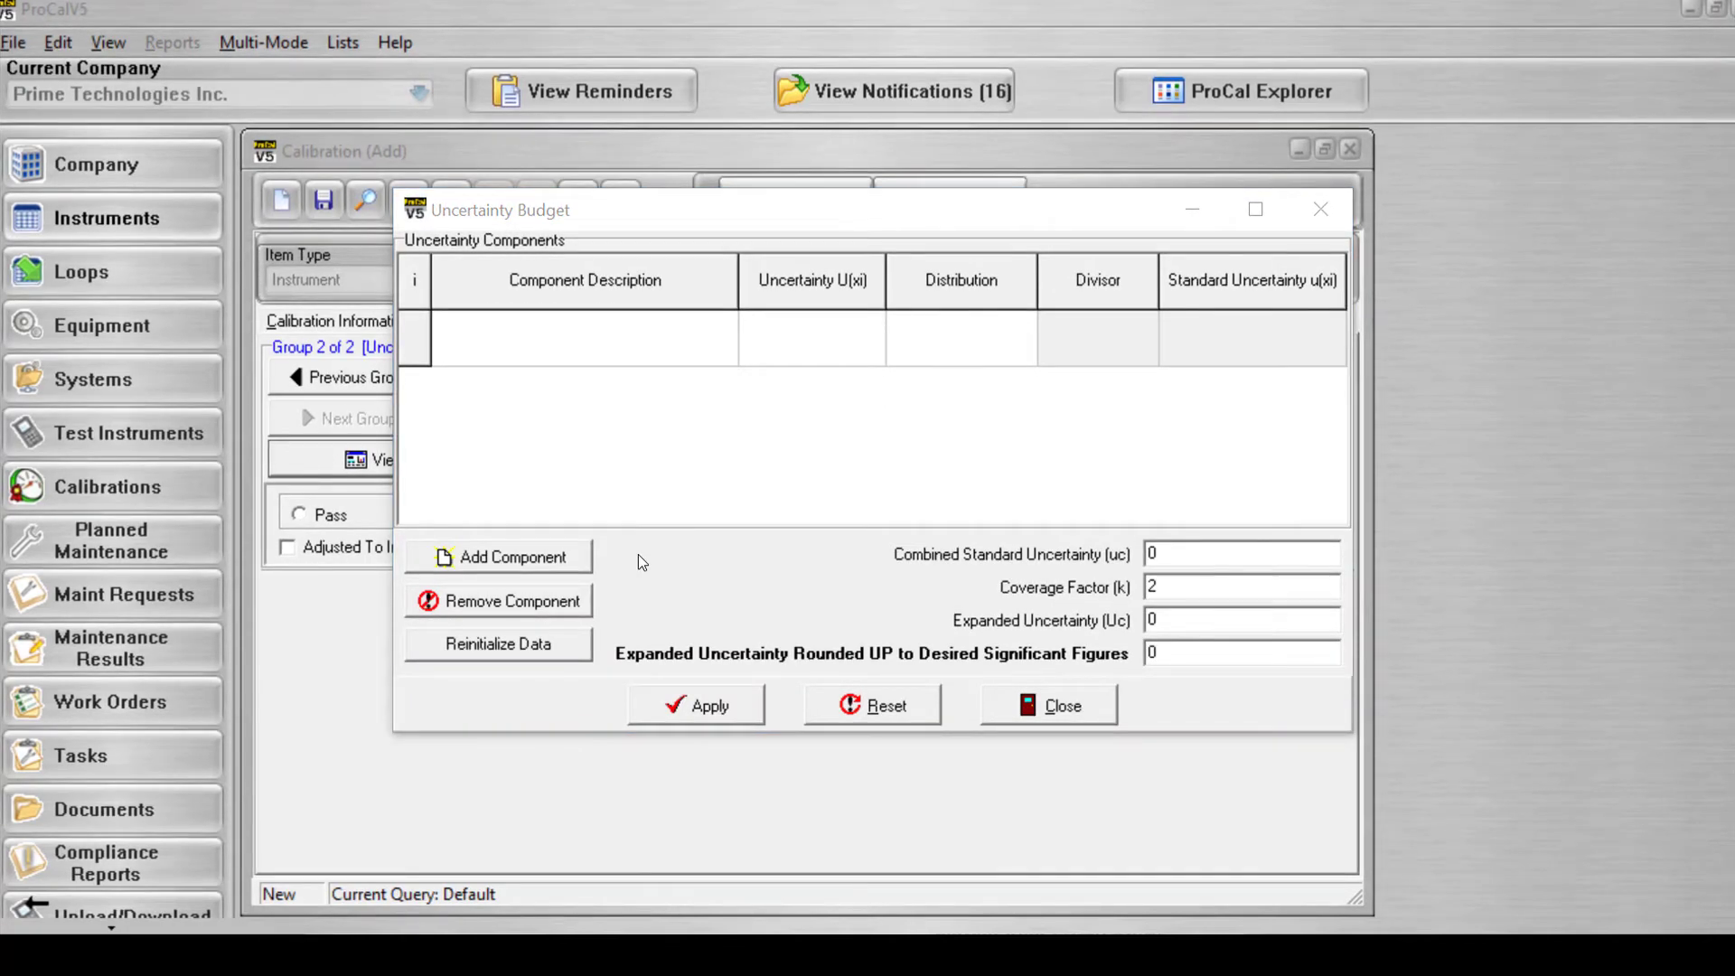
pyautogui.click(560, 558)
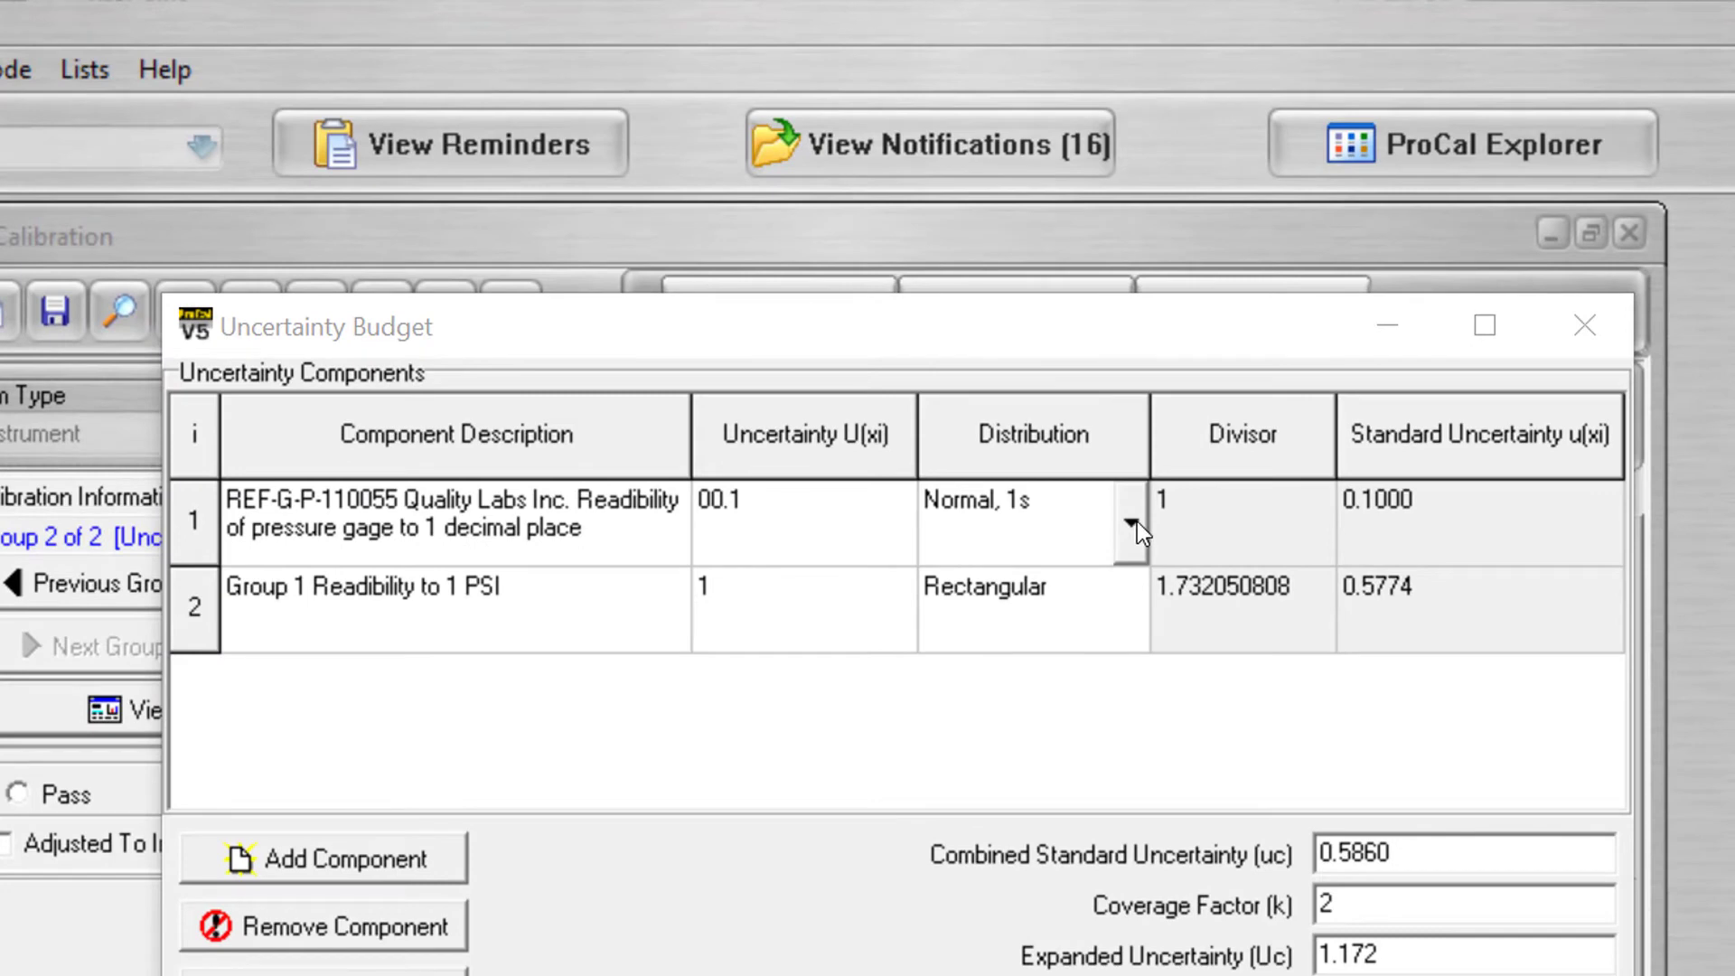
pyautogui.click(1131, 523)
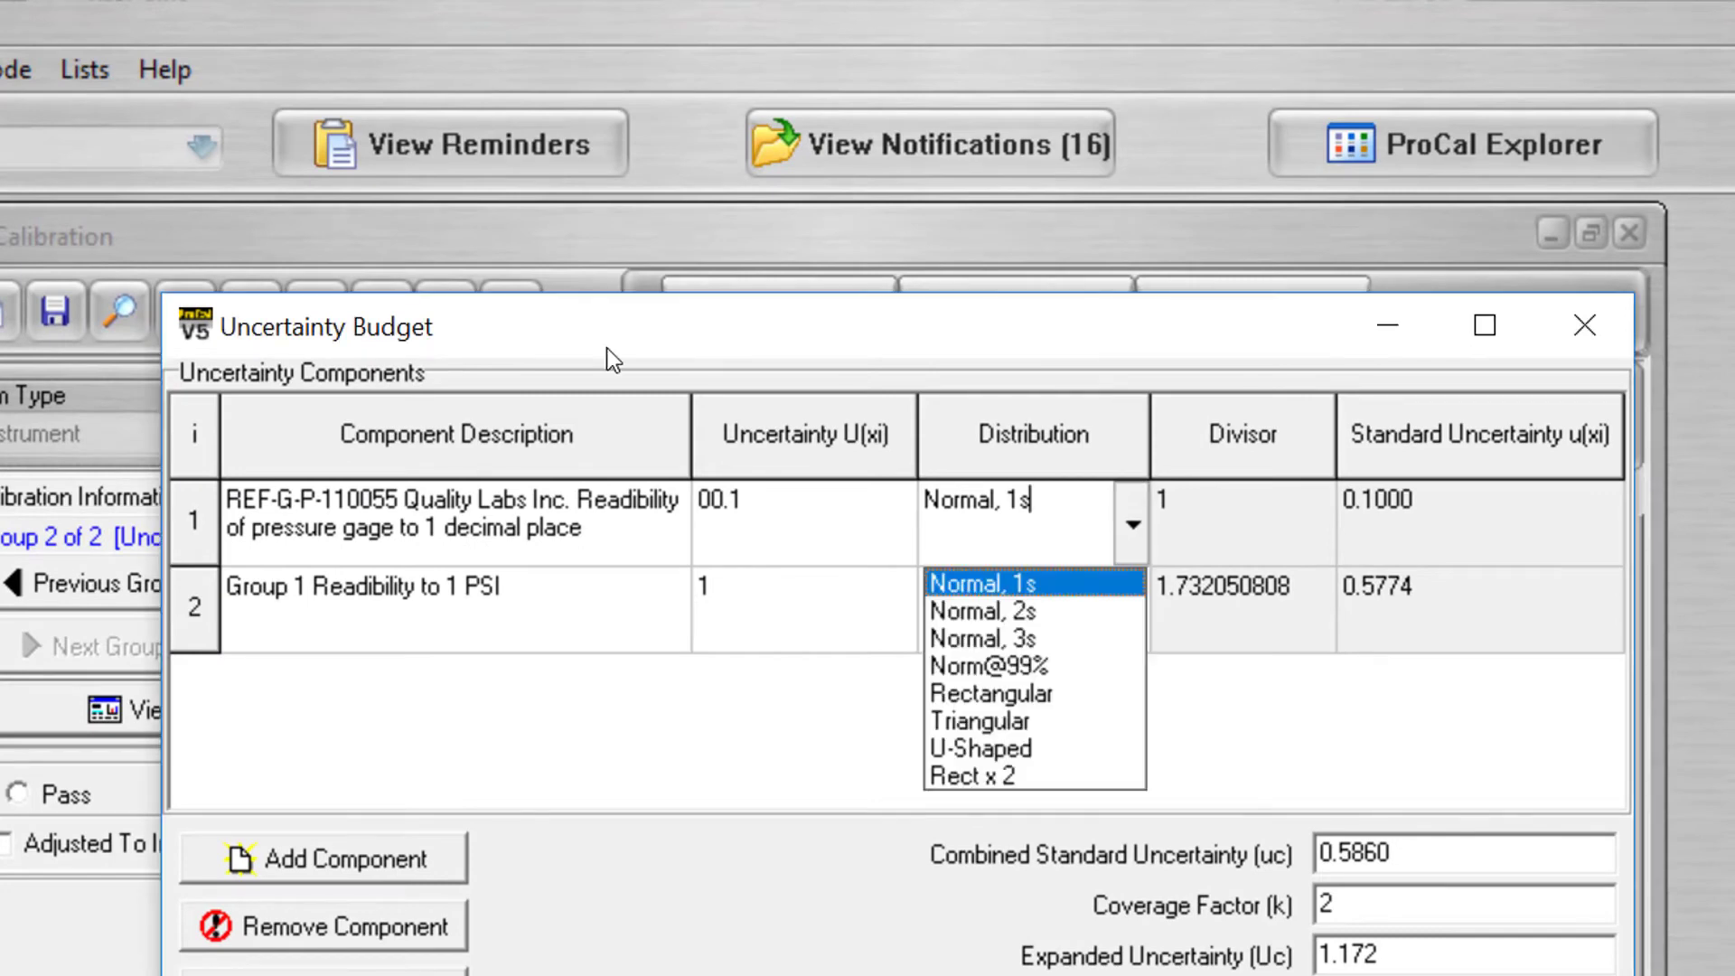
pyautogui.click(1072, 588)
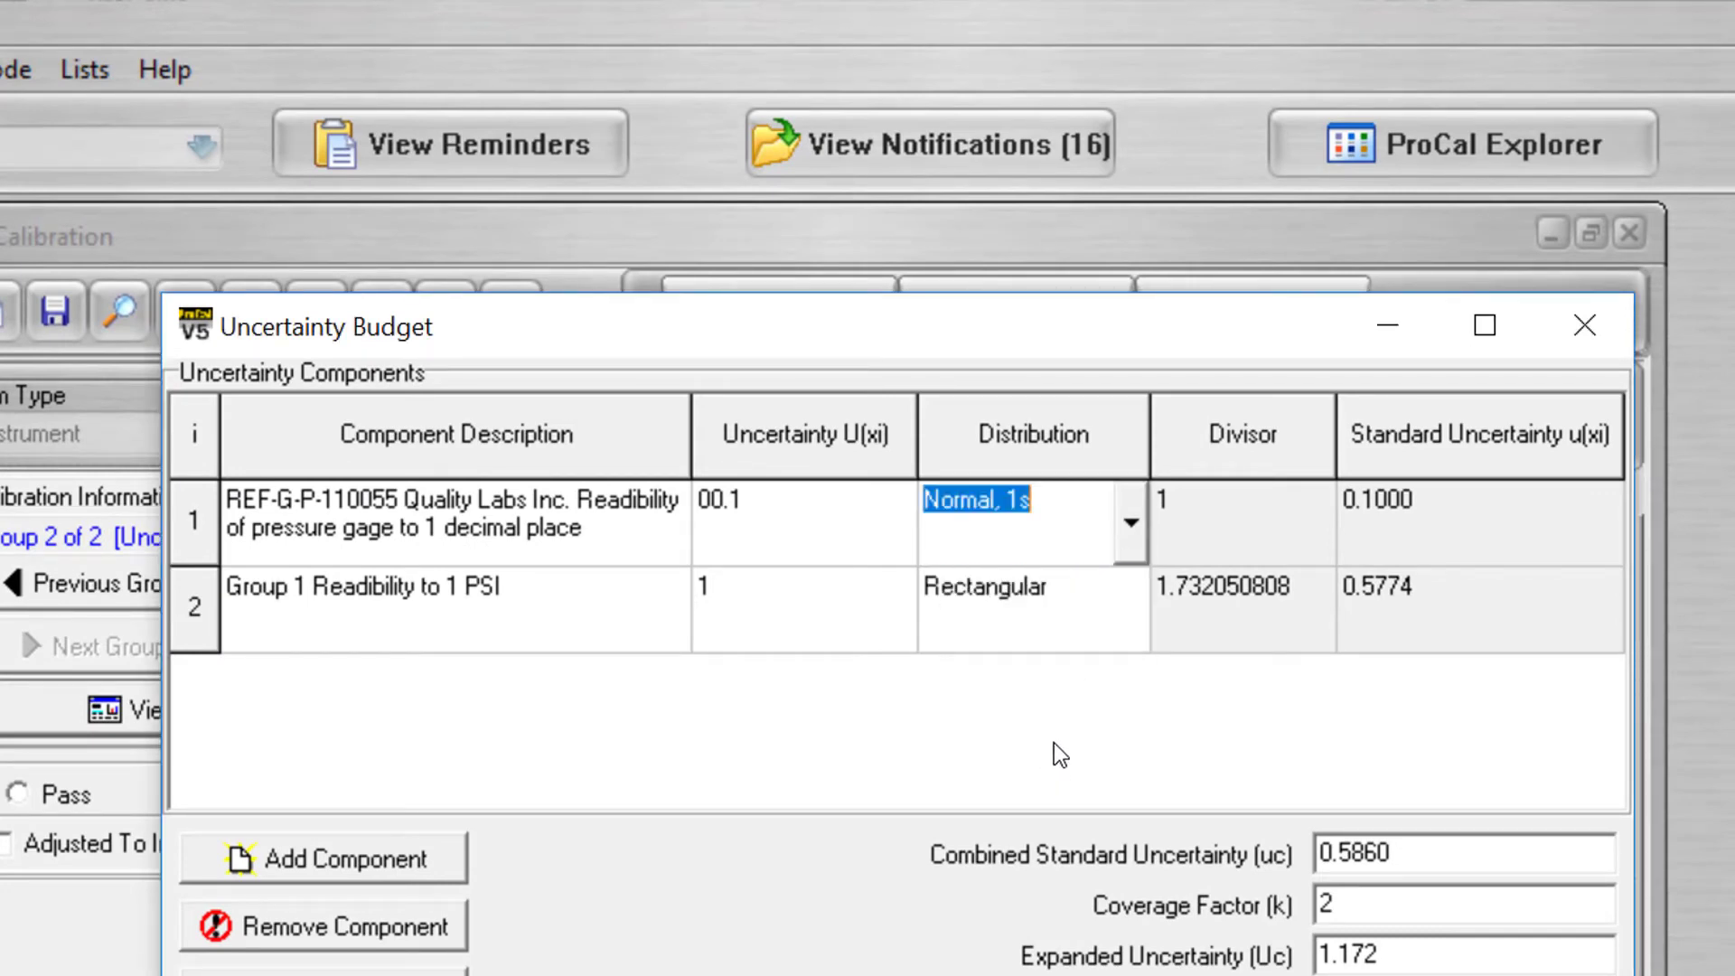
pyautogui.click(1012, 607)
pyautogui.click(1131, 610)
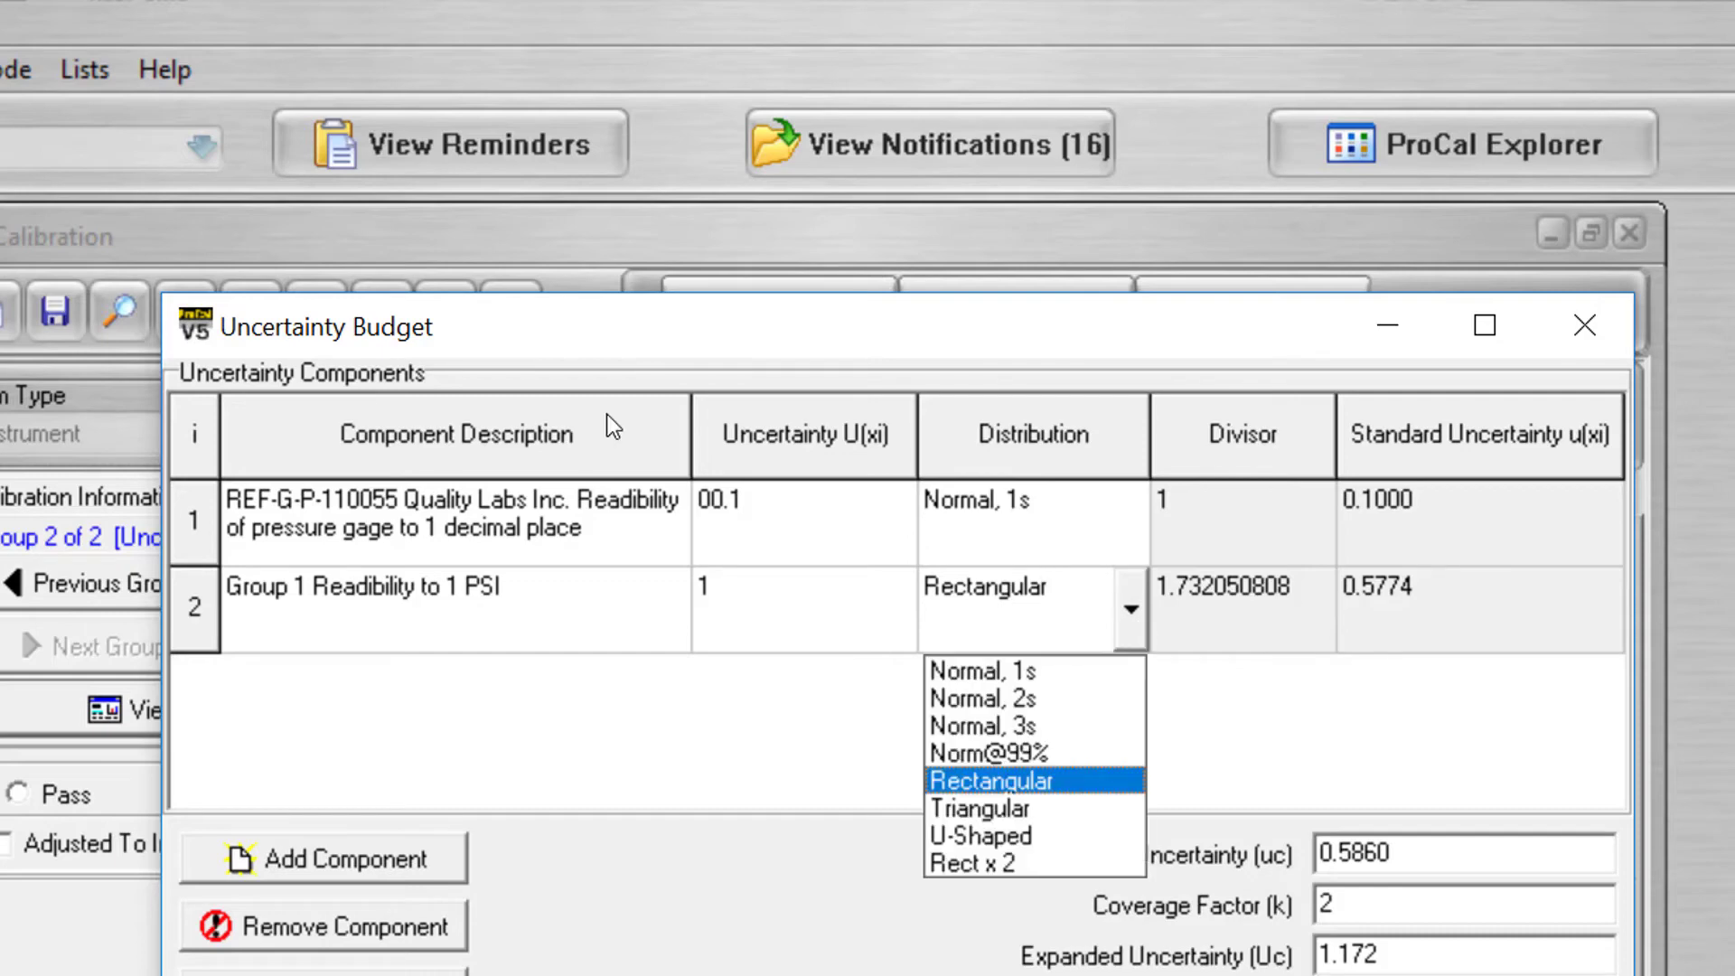
pyautogui.click(605, 413)
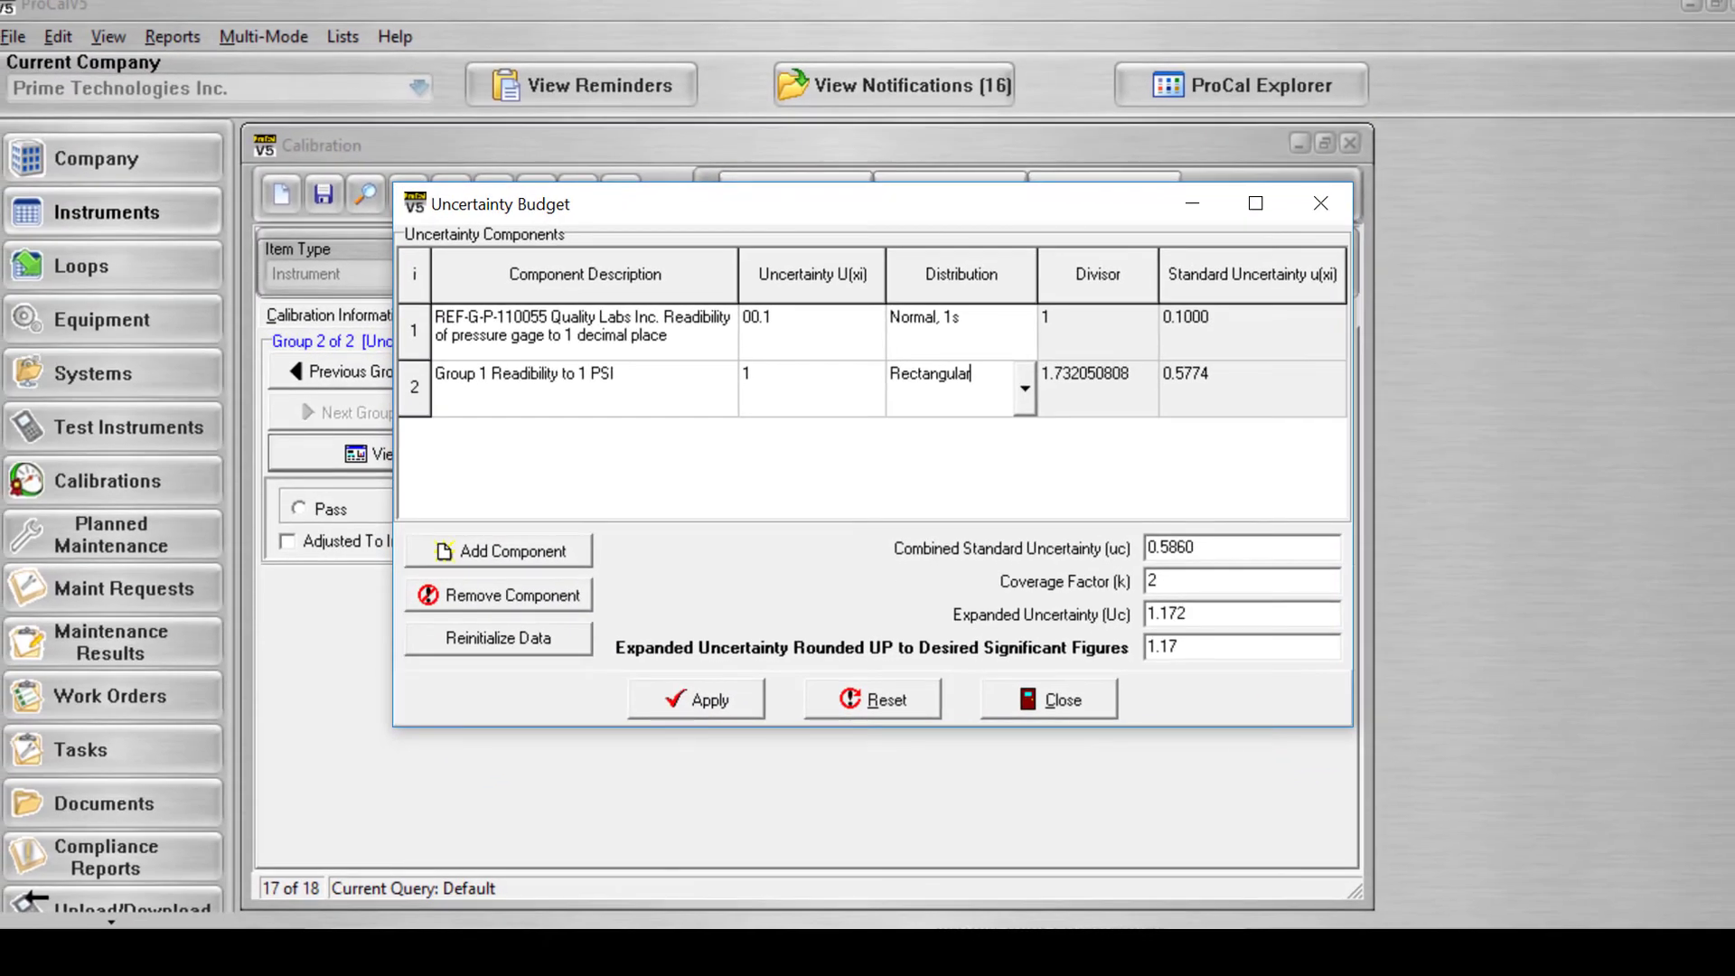
# - Apply the budget, then add a third component of 4 with a U-Shaped distribution and recalculate
pyautogui.click(688, 703)
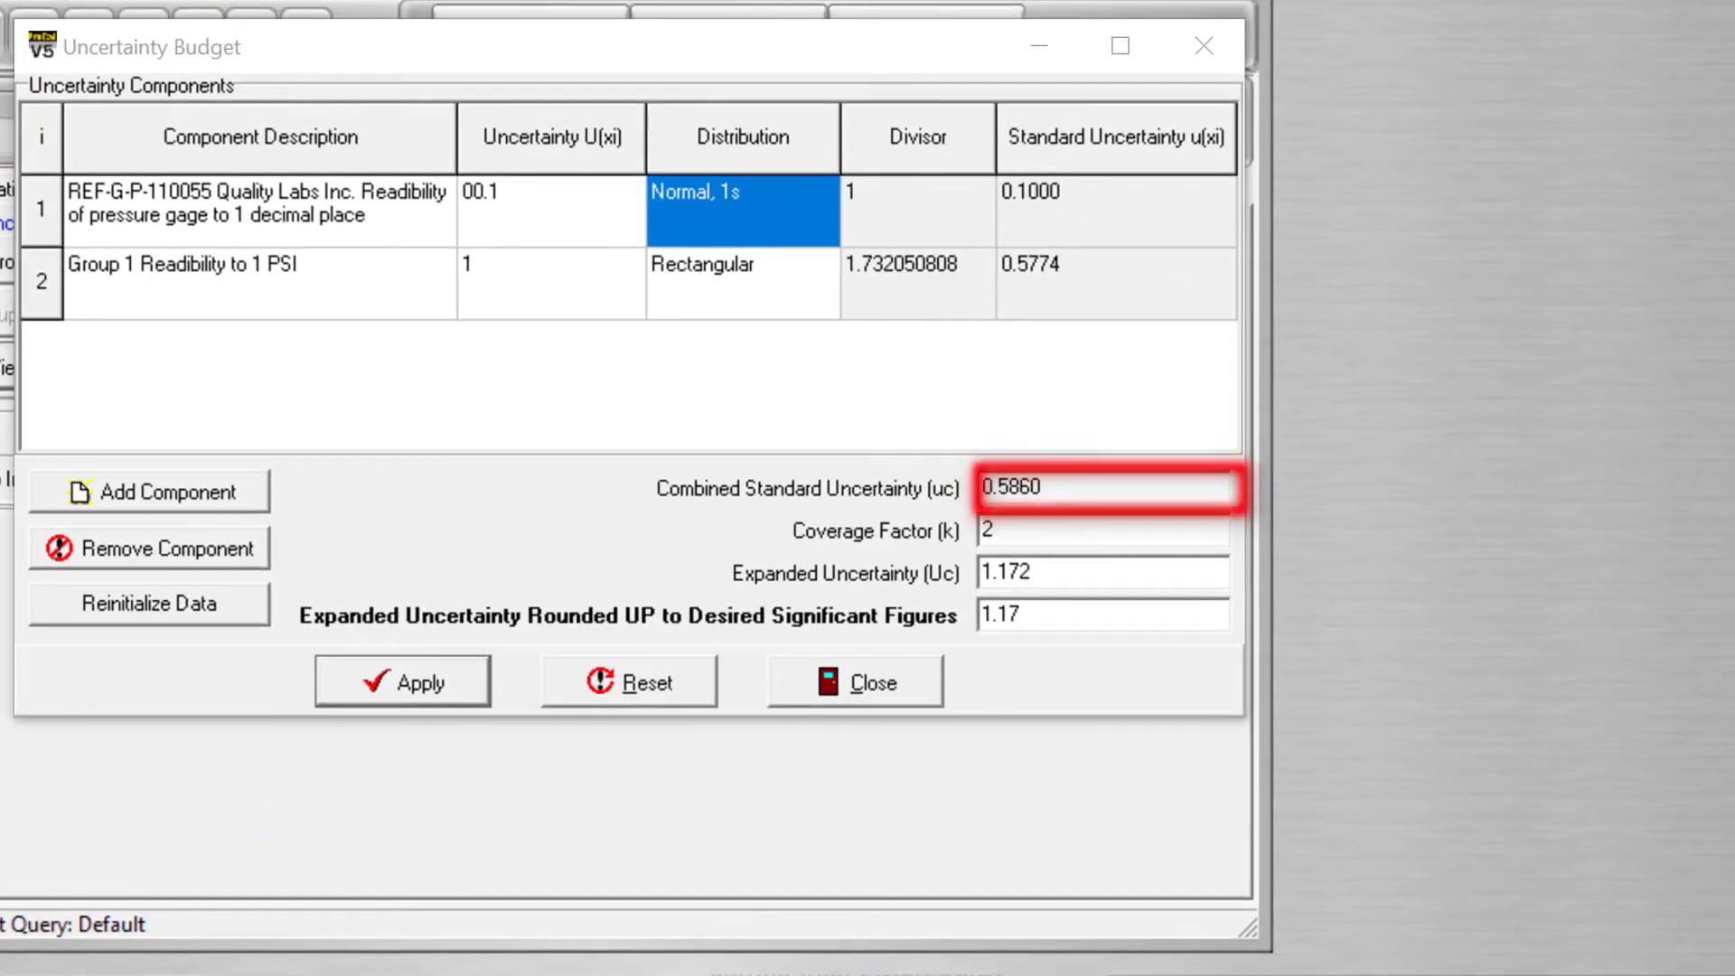
pyautogui.click(154, 497)
pyautogui.click(579, 350)
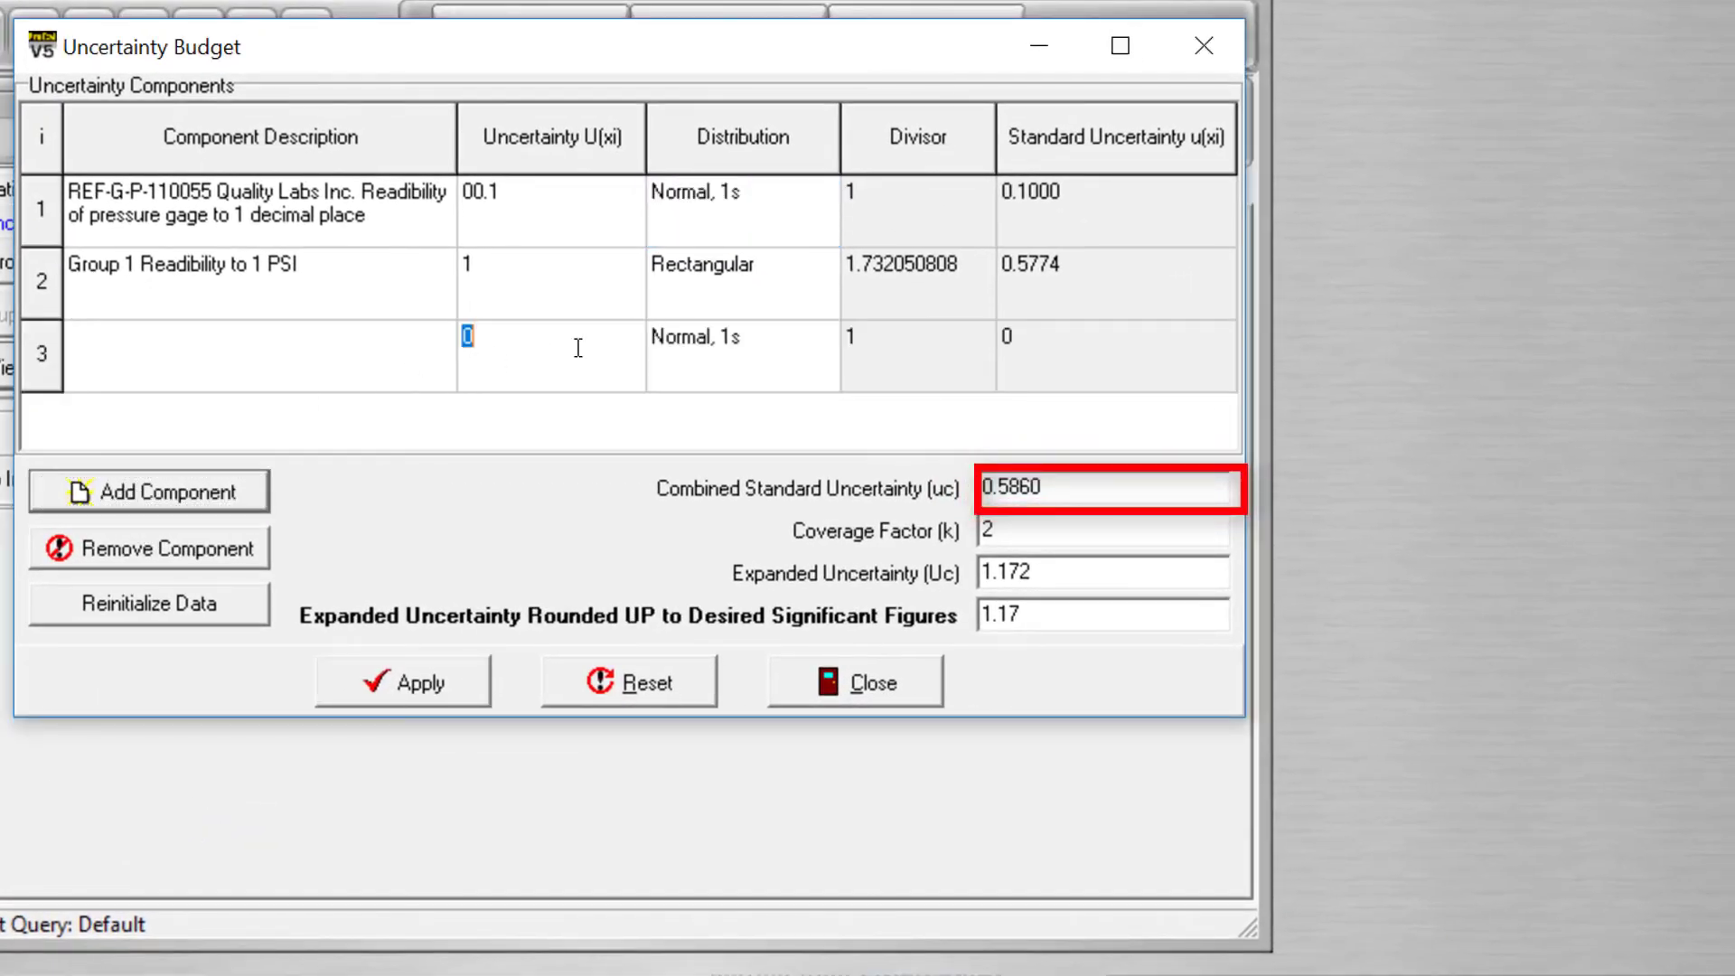
pyautogui.write('4')
pyautogui.click(723, 376)
pyautogui.click(821, 369)
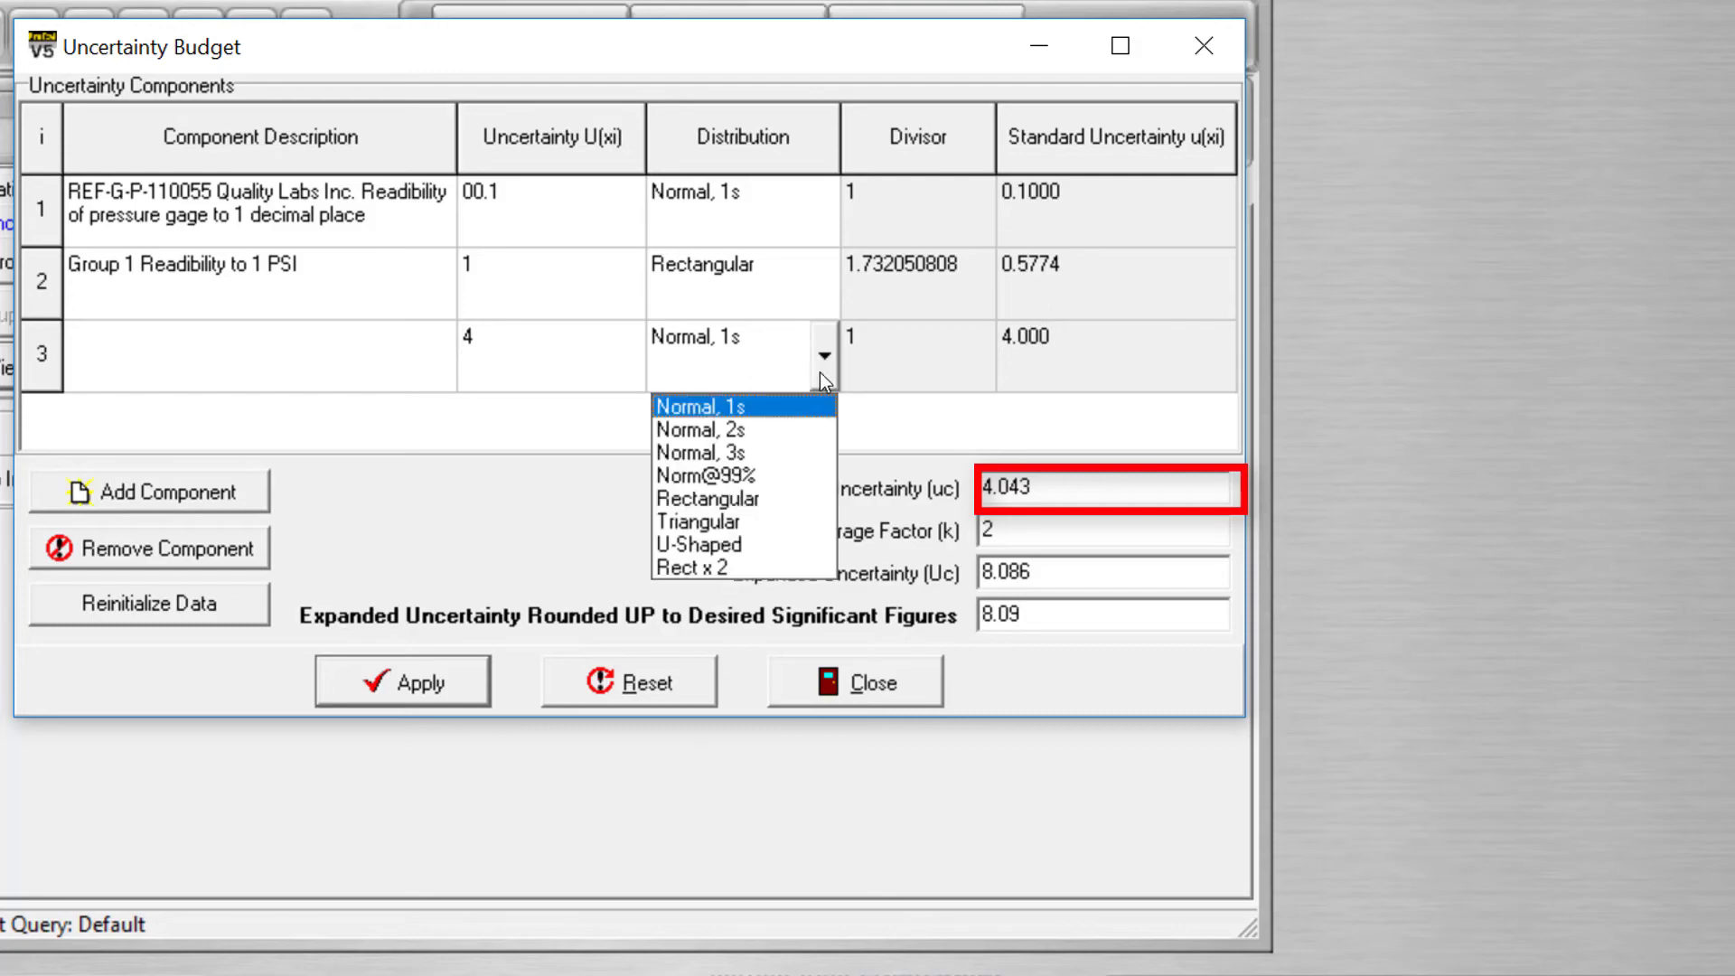
pyautogui.click(728, 544)
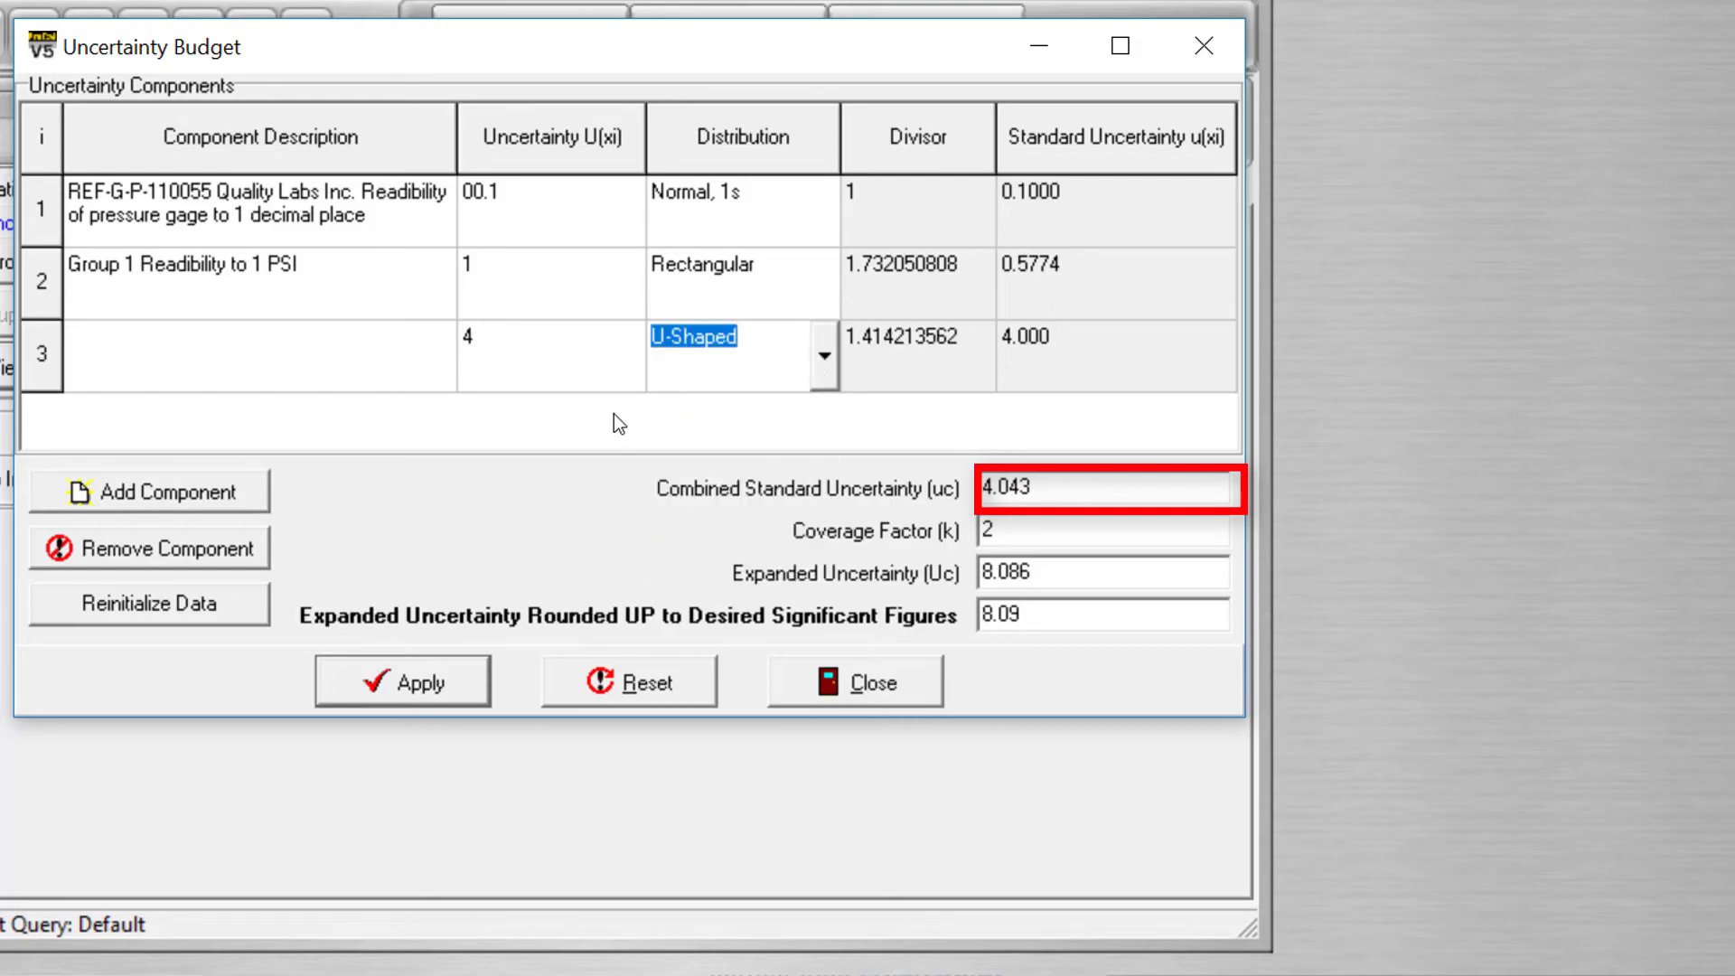
pyautogui.click(450, 684)
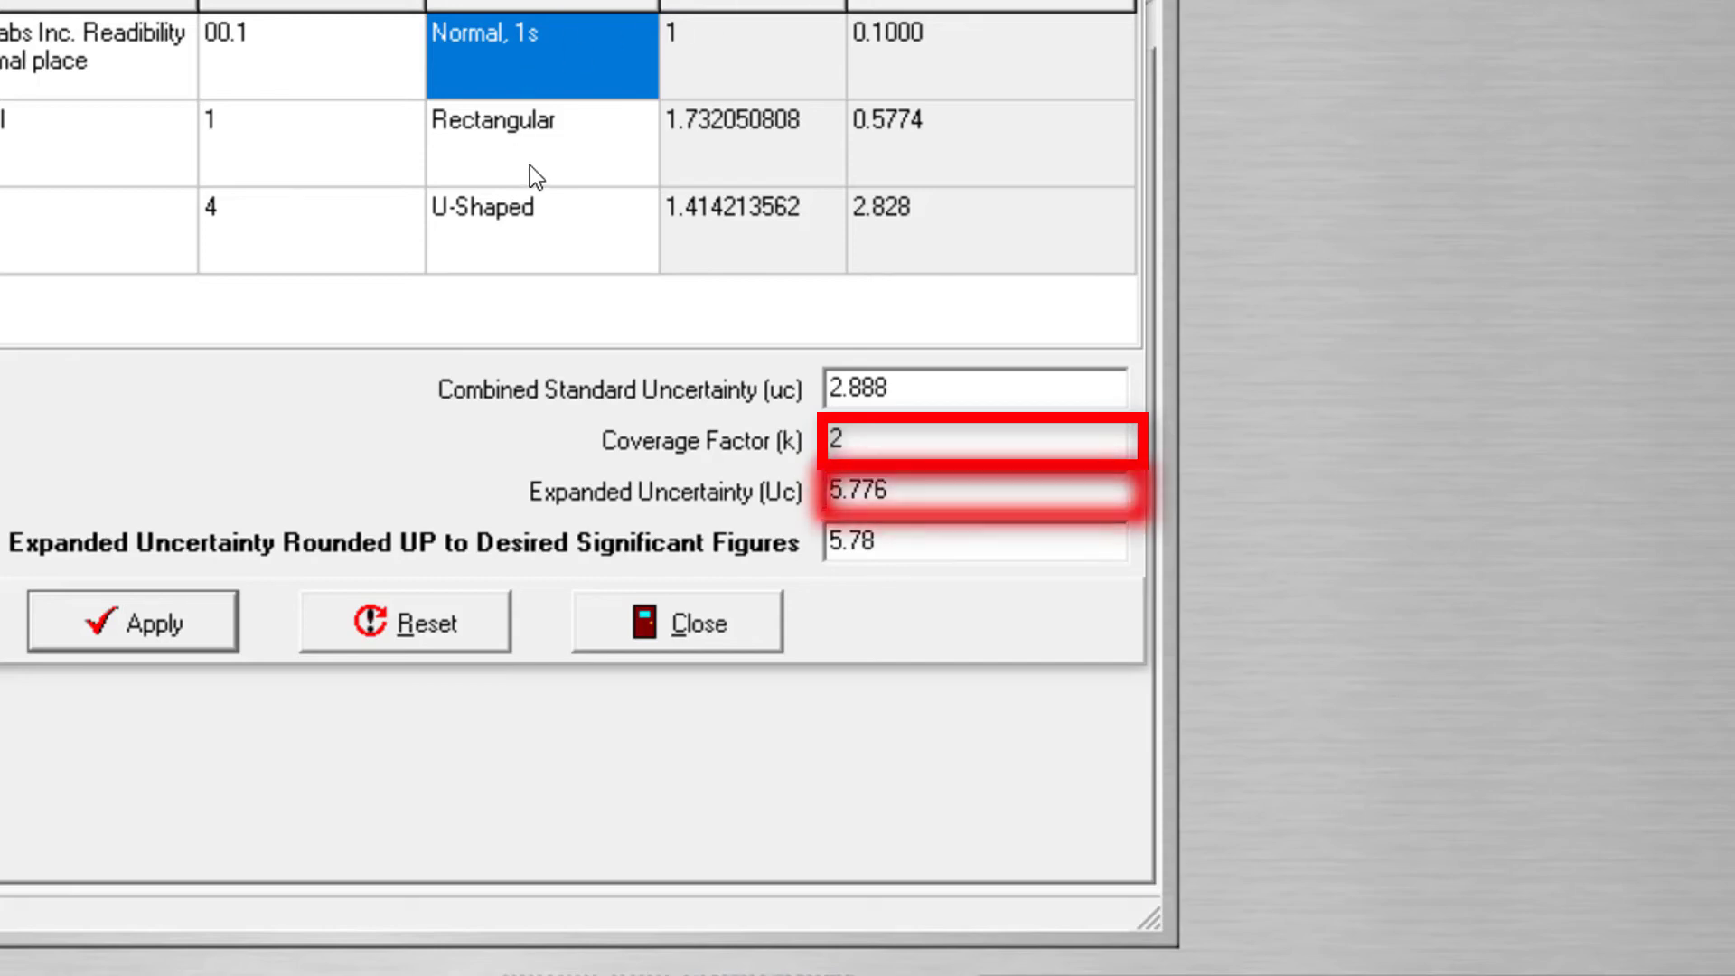
# - Recheck the first component's distribution, keeping it Normal, 1s
pyautogui.click(573, 70)
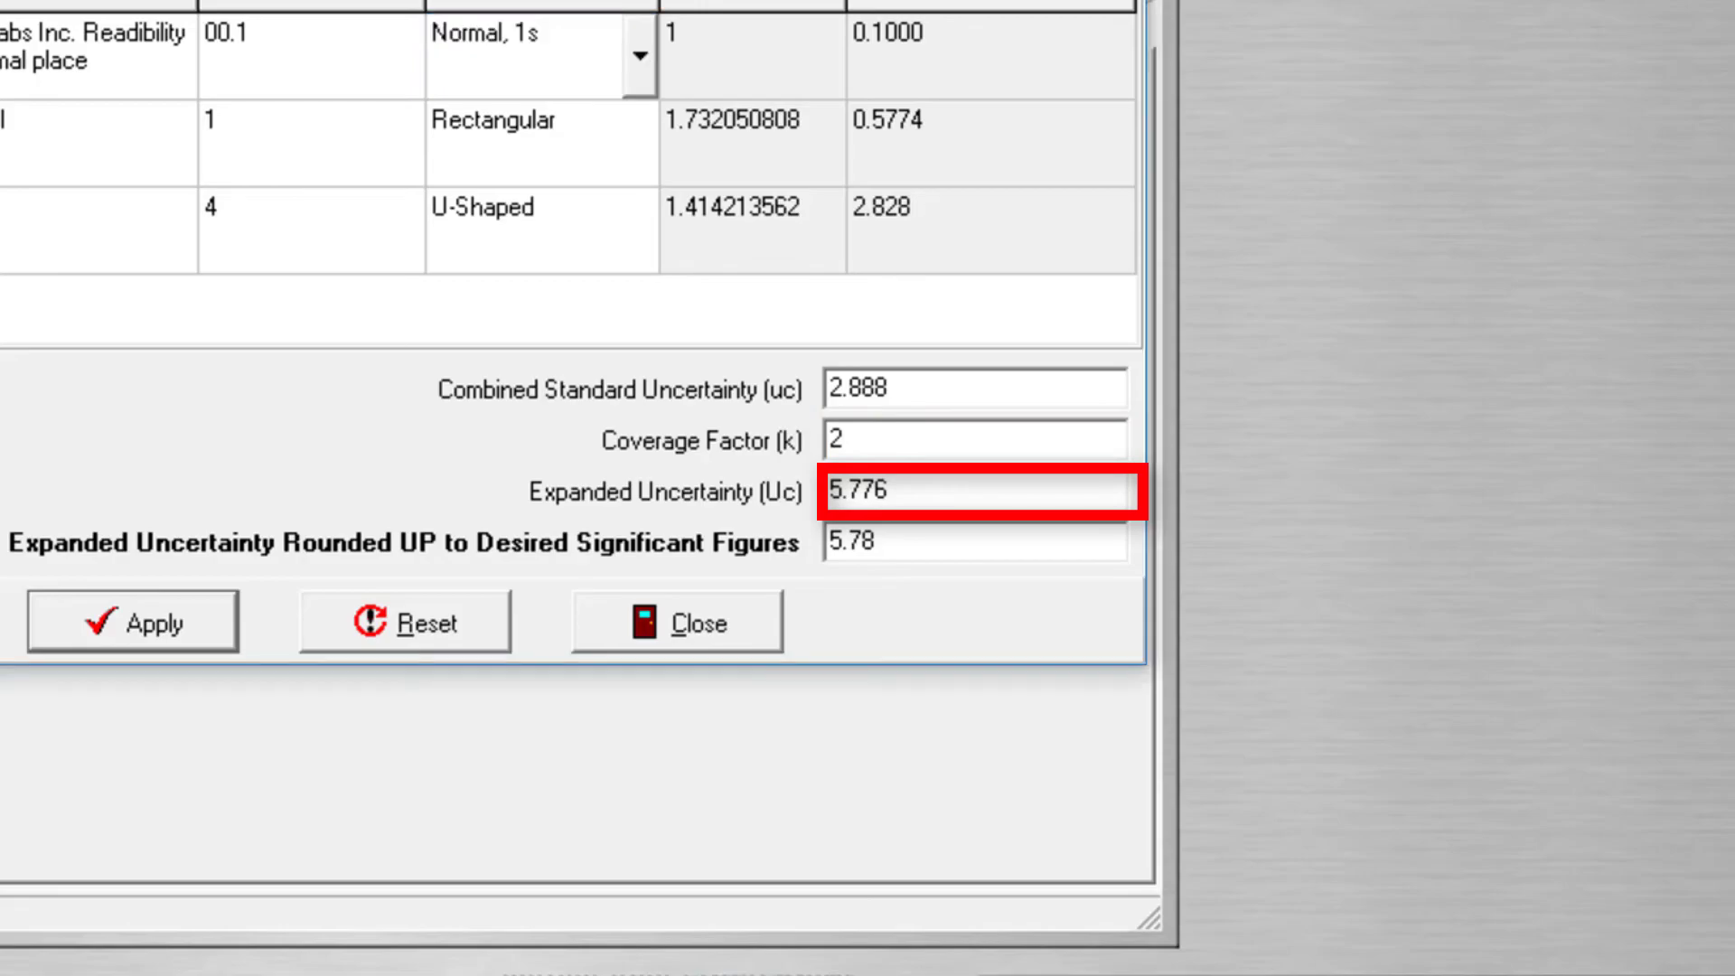
pyautogui.click(638, 56)
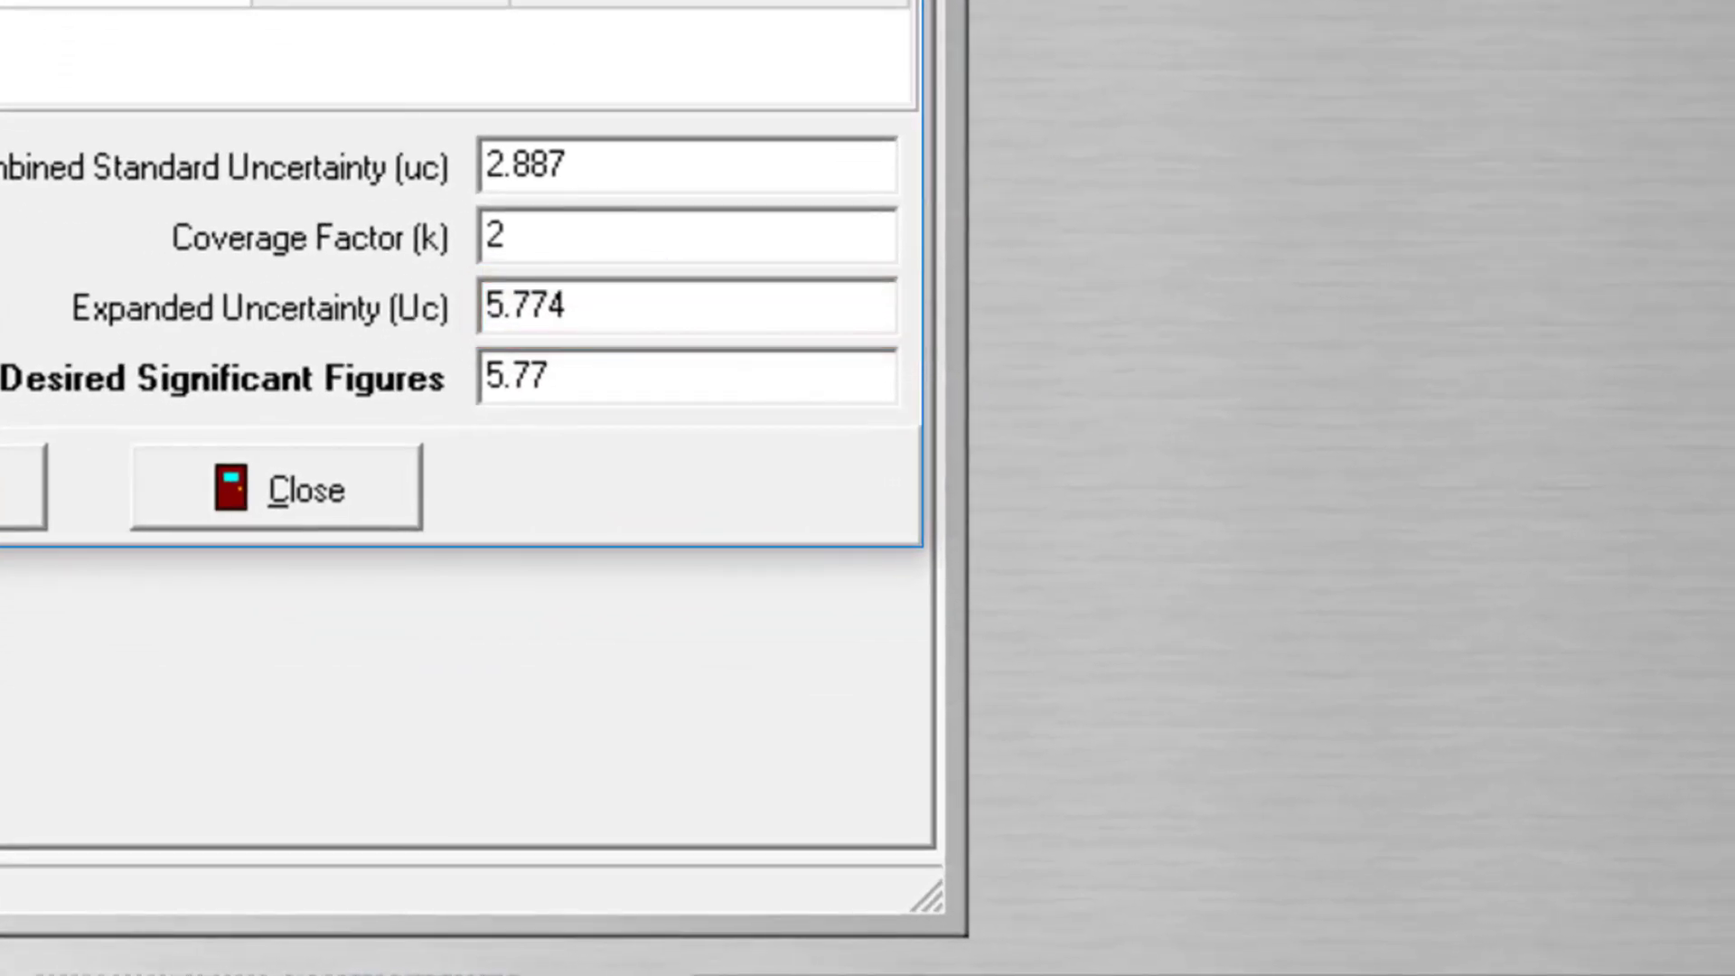
pyautogui.click(54, 1)
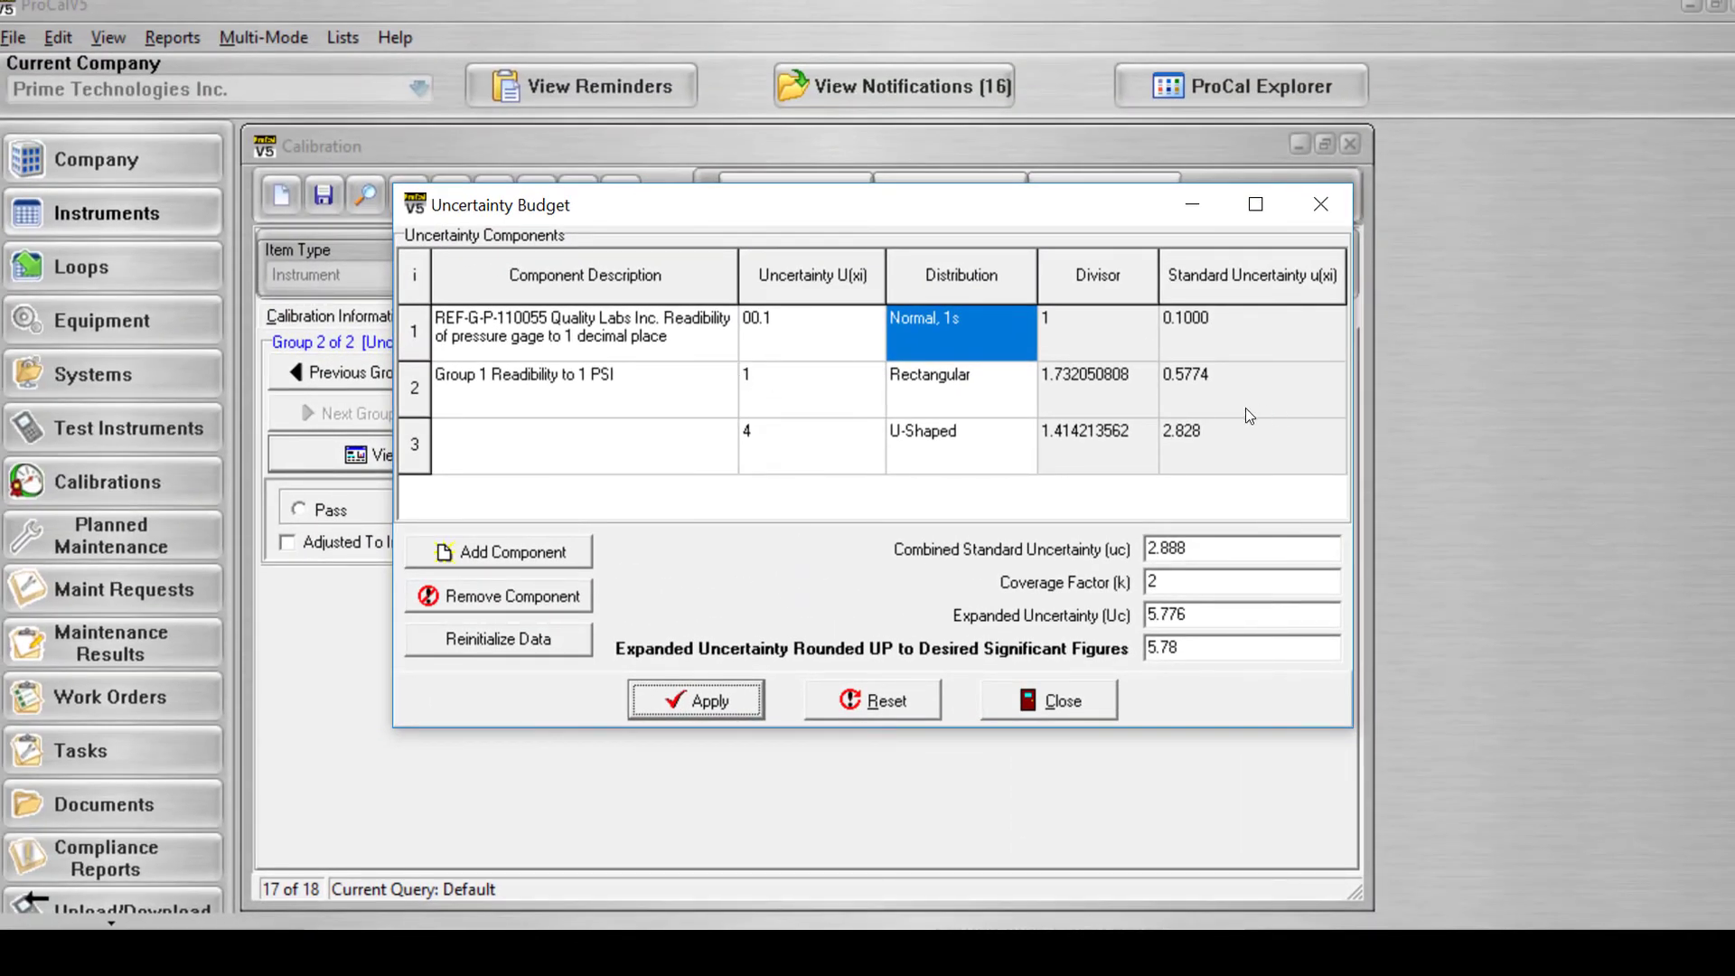
# - Remove the third component, leaving two components and expanded uncertainty 1.17
pyautogui.press('Return')
pyautogui.click(1048, 701)
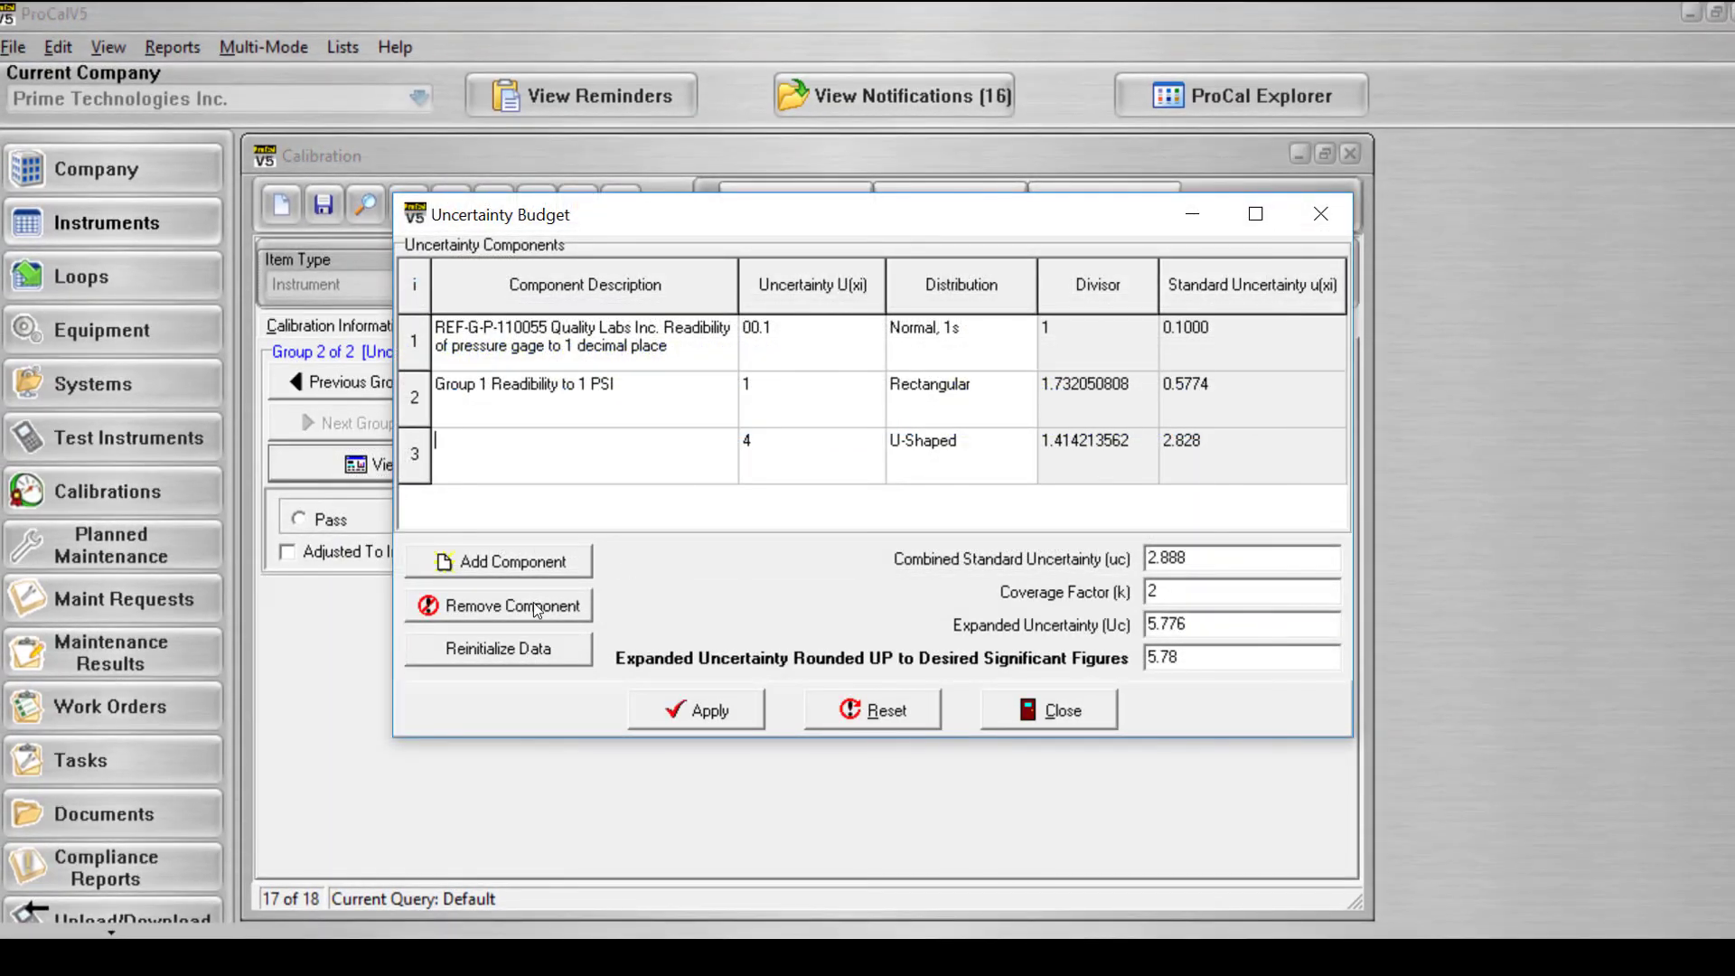
pyautogui.click(529, 603)
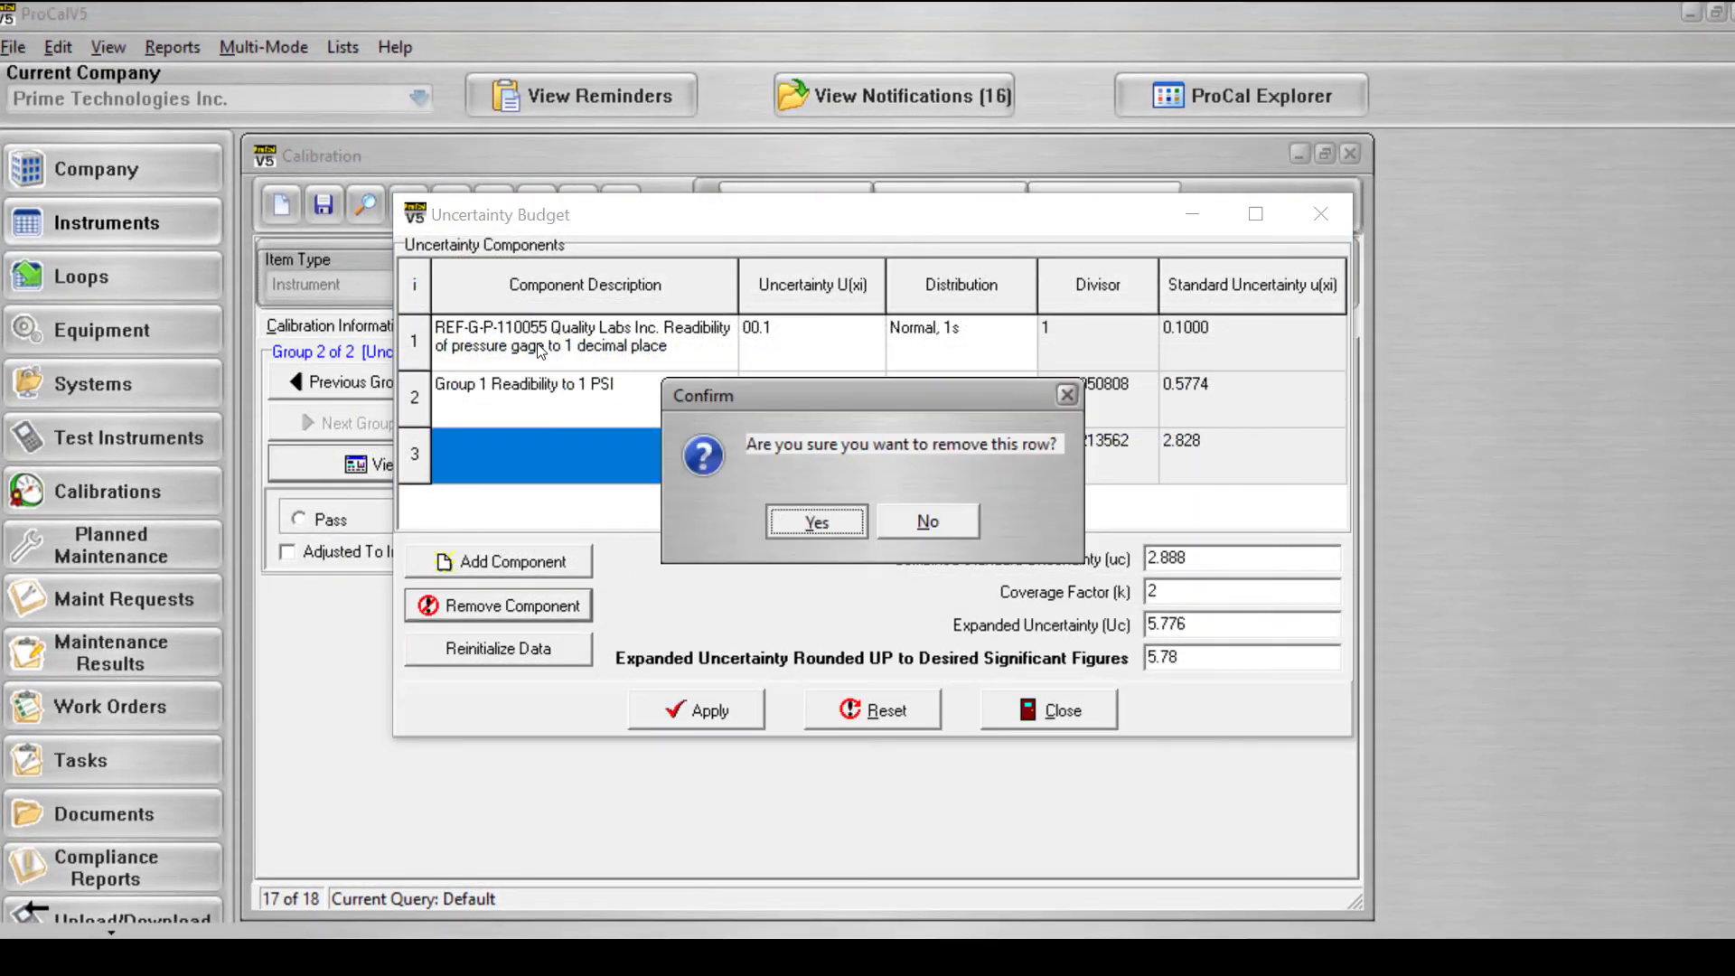
pyautogui.click(814, 522)
pyautogui.click(746, 721)
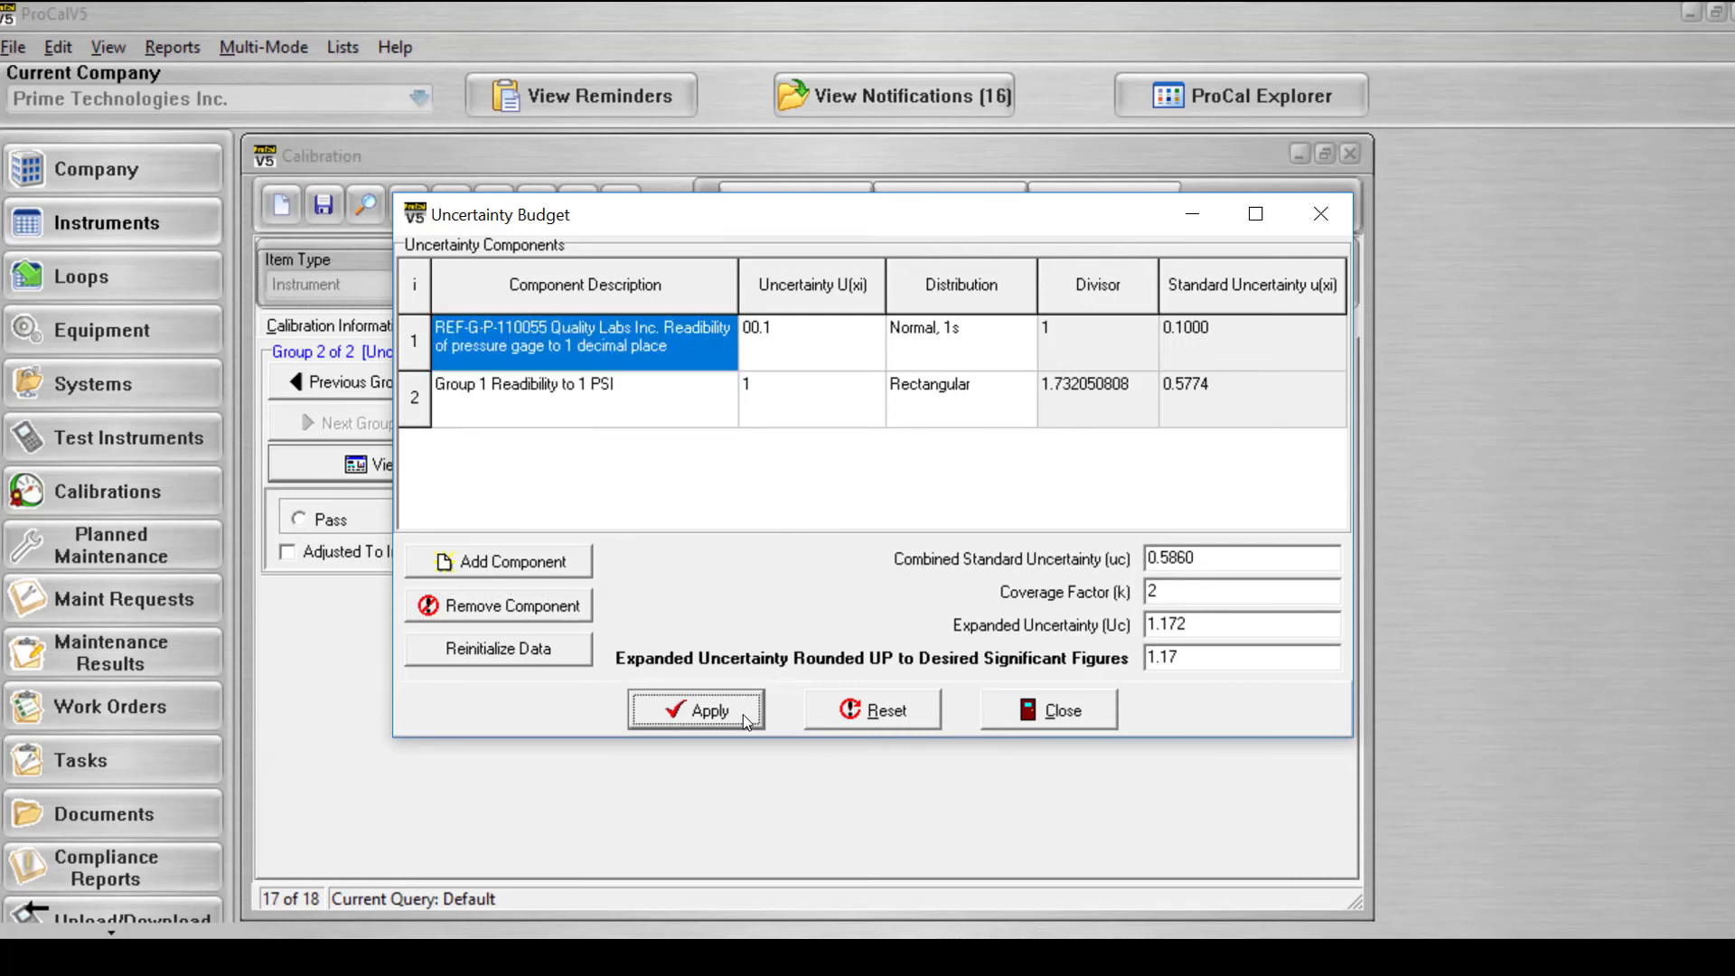
# - Mark the Uncertainty Budget Calculation group as Pass and save the calibration
pyautogui.click(1067, 720)
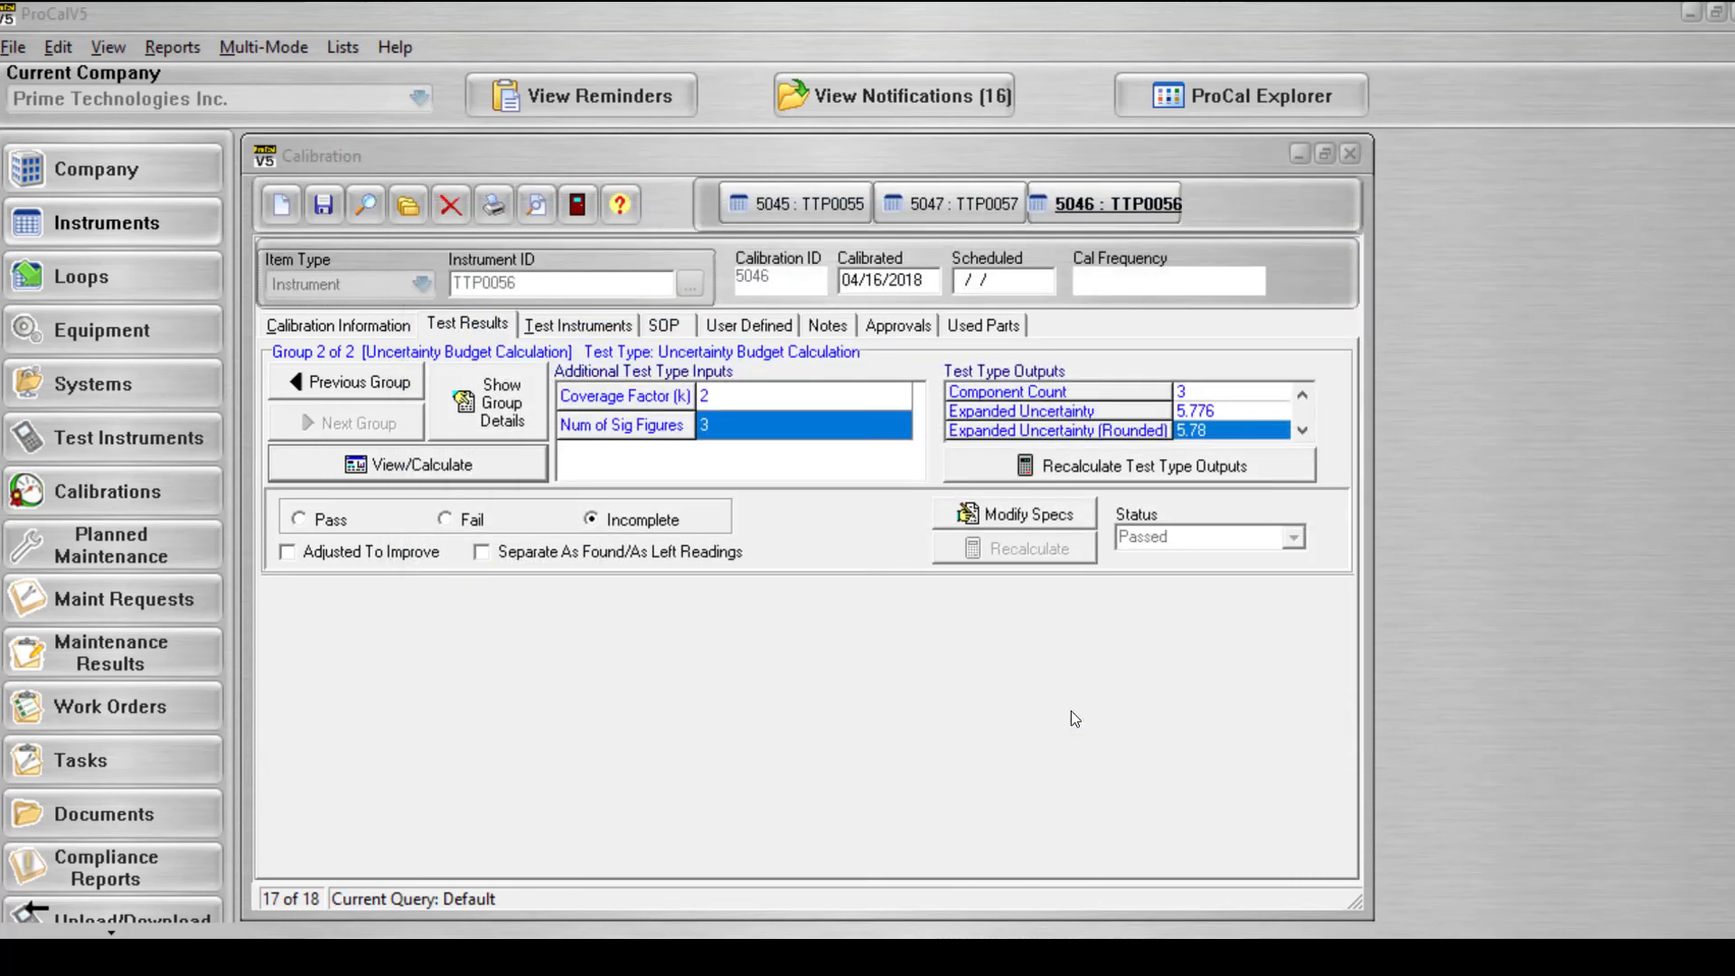
pyautogui.click(304, 522)
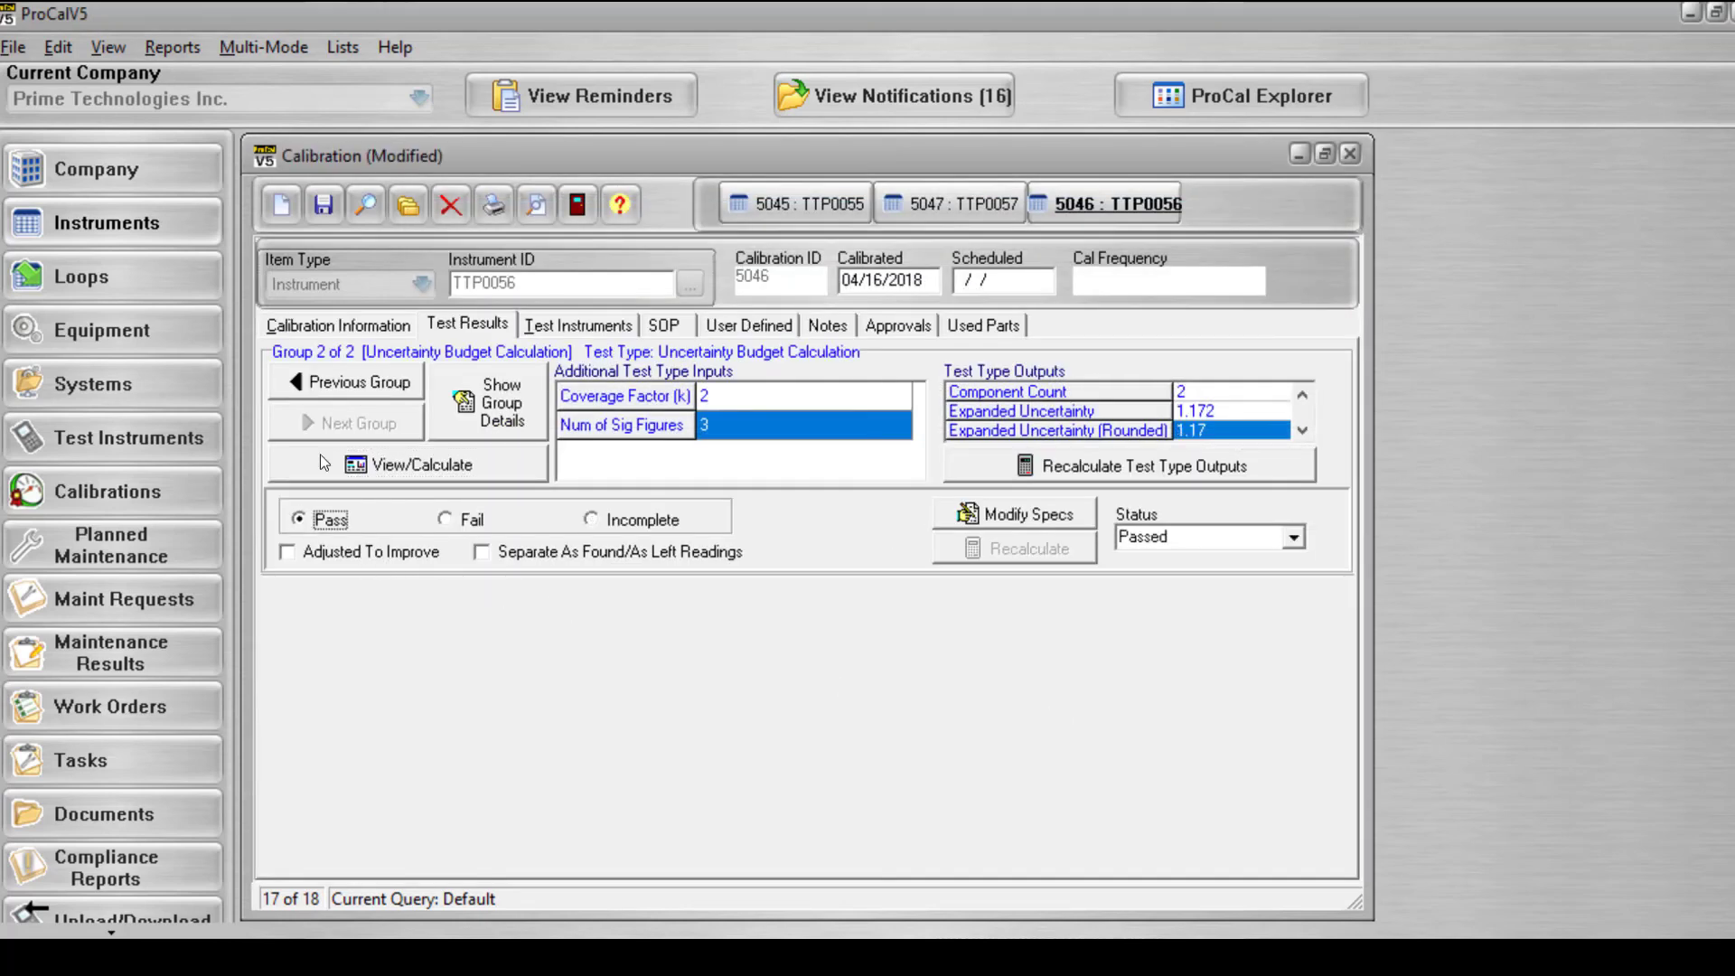
pyautogui.hotkey('ctrl', 's')
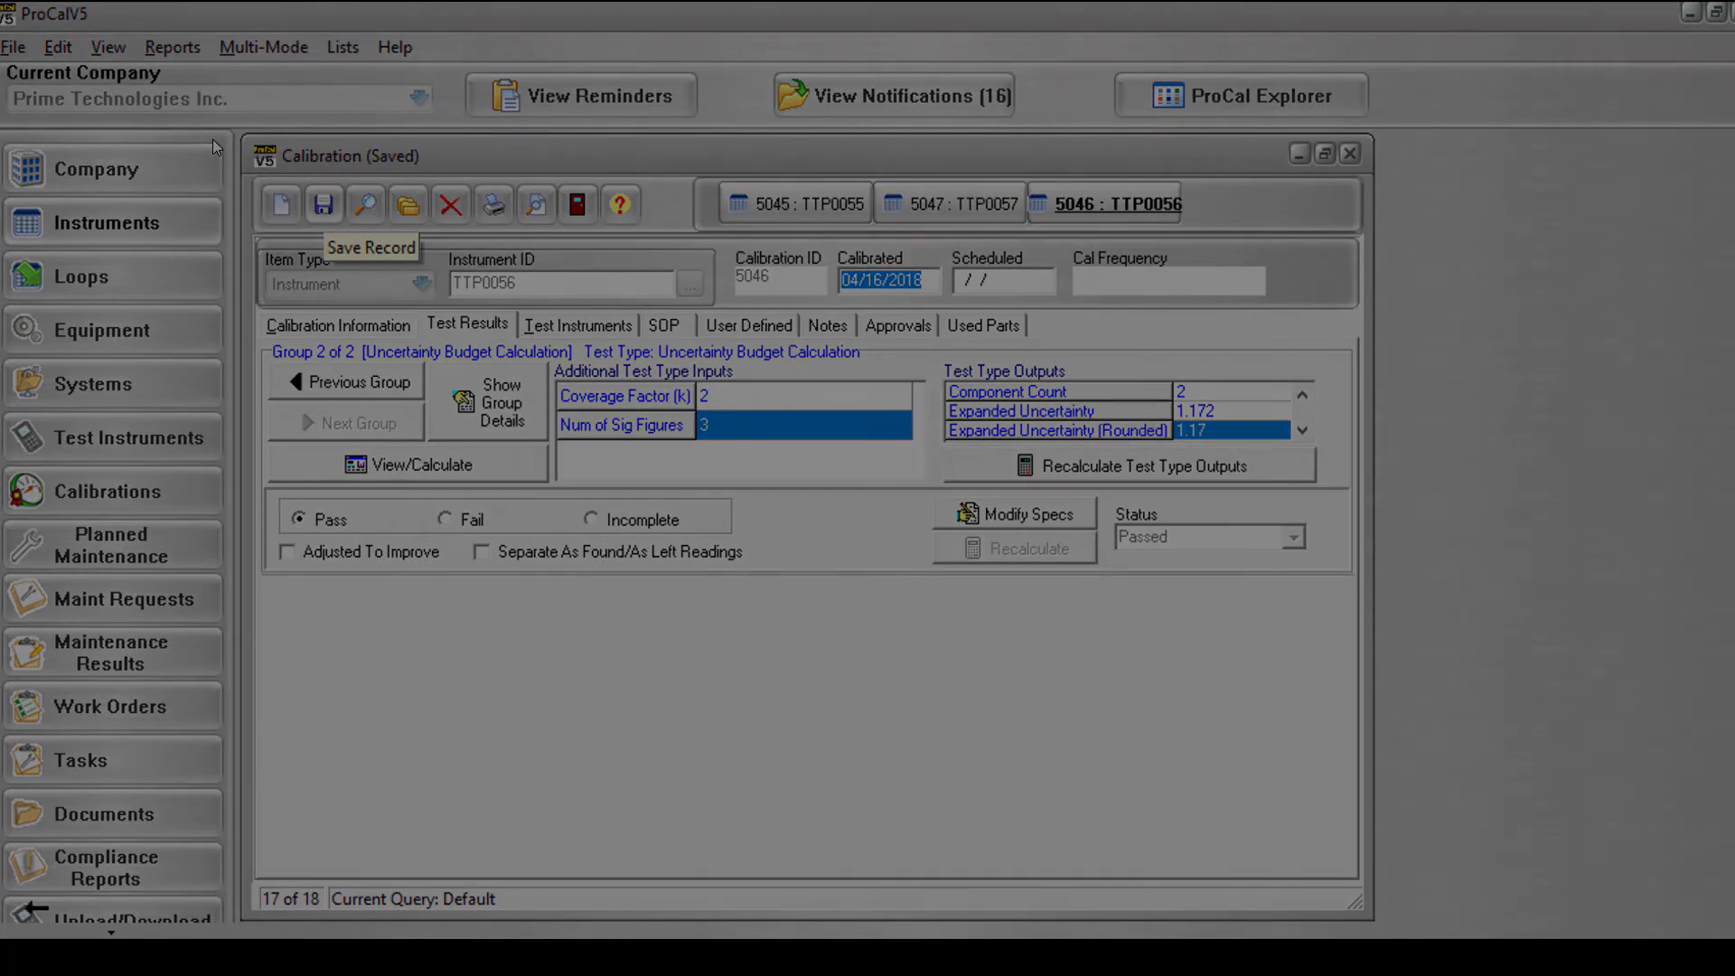